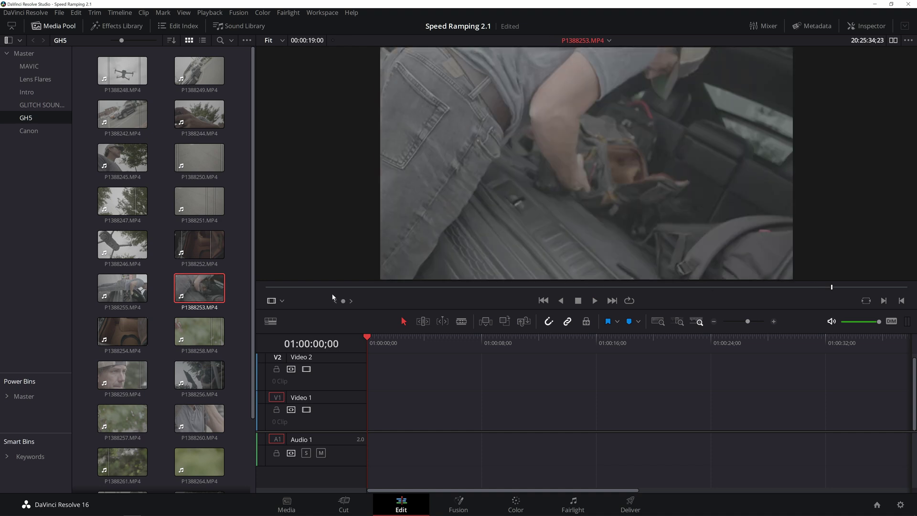
Scrub through clips P1388253.MP4, P1388252.MP4 and P1388255.MP4 to compare the footage.
{"action": "left_click_drag", "start_coordinate": [270, 287], "coordinate": [597, 287]}
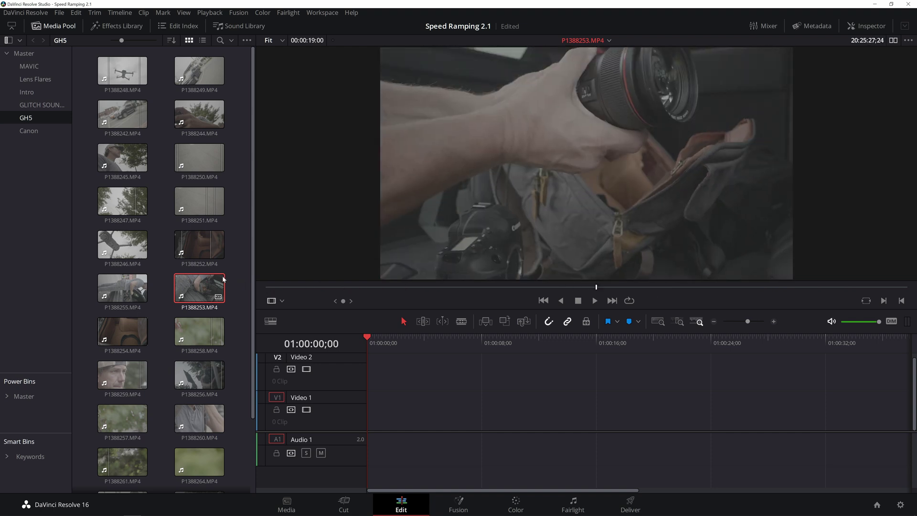
{"action": "double_click", "coordinate": [186, 252]}
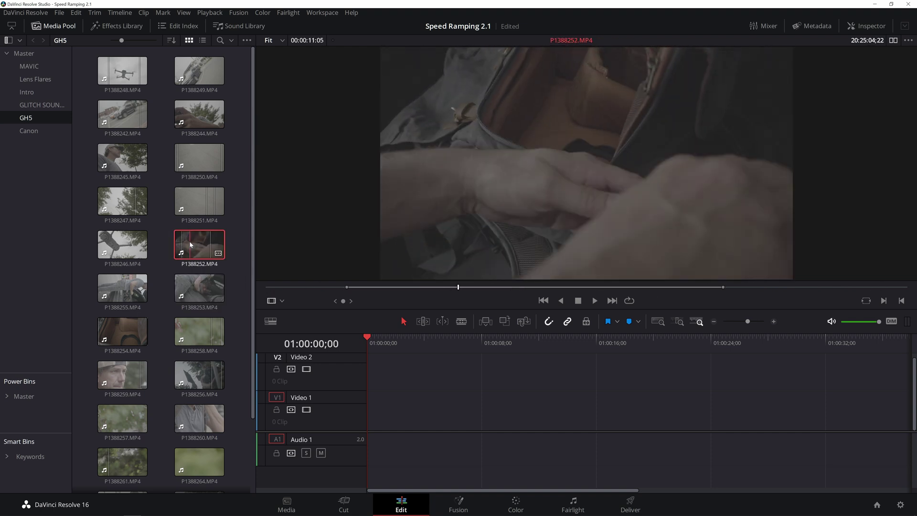
{"action": "left_click_drag", "start_coordinate": [299, 288], "coordinate": [818, 286]}
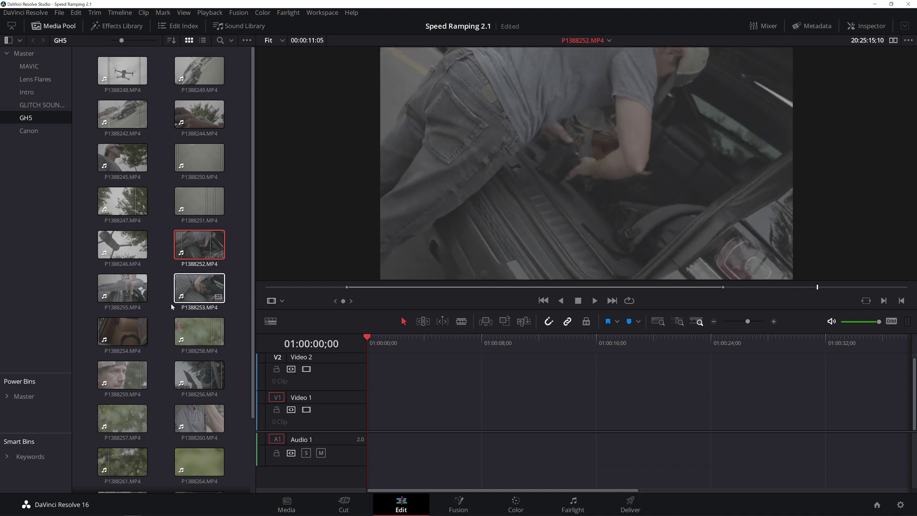
{"action": "double_click", "coordinate": [122, 287]}
{"action": "left_click_drag", "start_coordinate": [321, 291], "coordinate": [795, 268]}
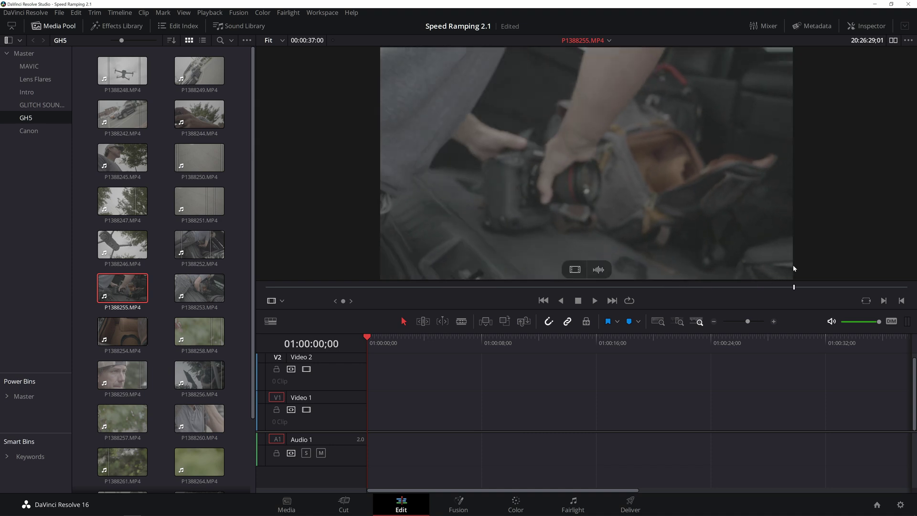
Place the 20:25:21;01 to 20:25:34;27 range of P1388253.MP4, video only, at the start of the Video 1 track.
{"action": "double_click", "coordinate": [208, 300]}
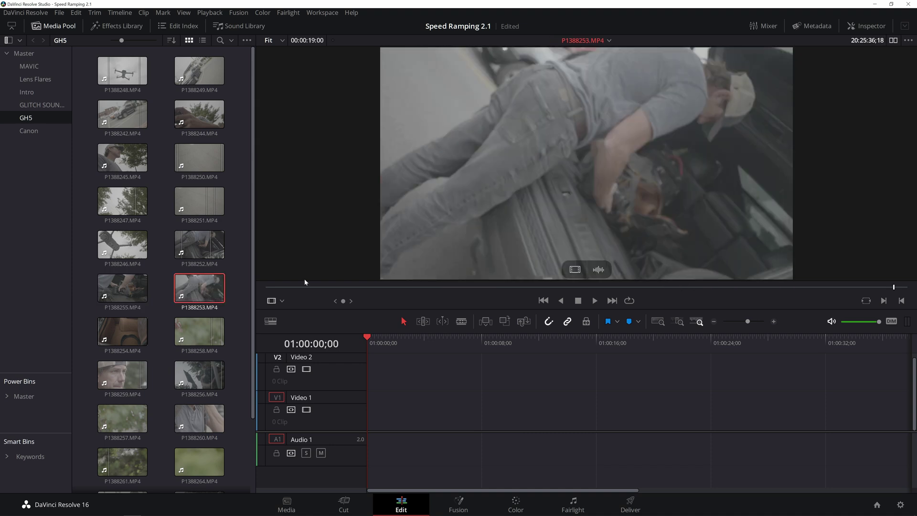
{"action": "left_click", "coordinate": [271, 286]}
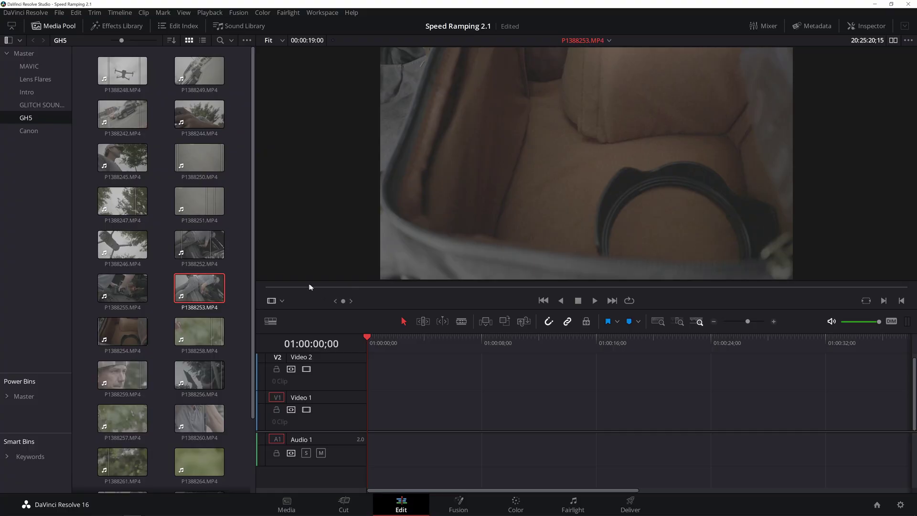
{"action": "left_click_drag", "start_coordinate": [310, 286], "coordinate": [368, 326]}
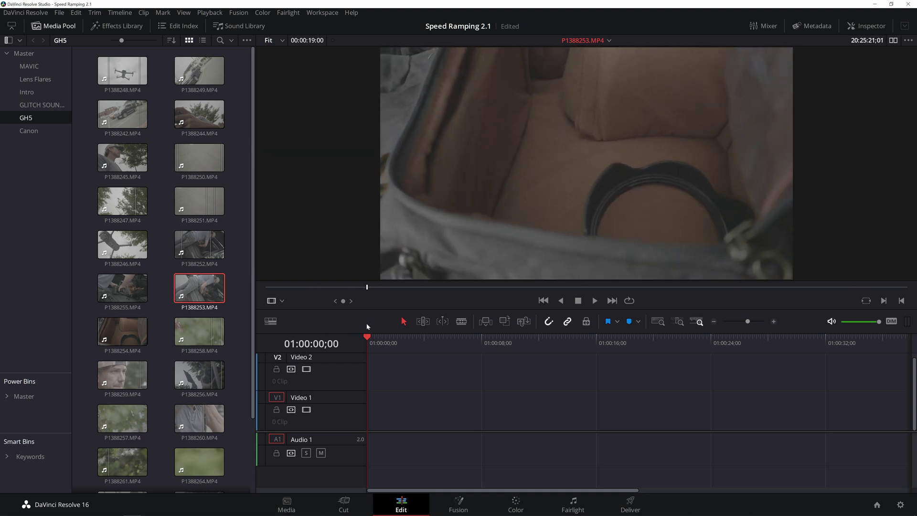
{"action": "key", "text": "i"}
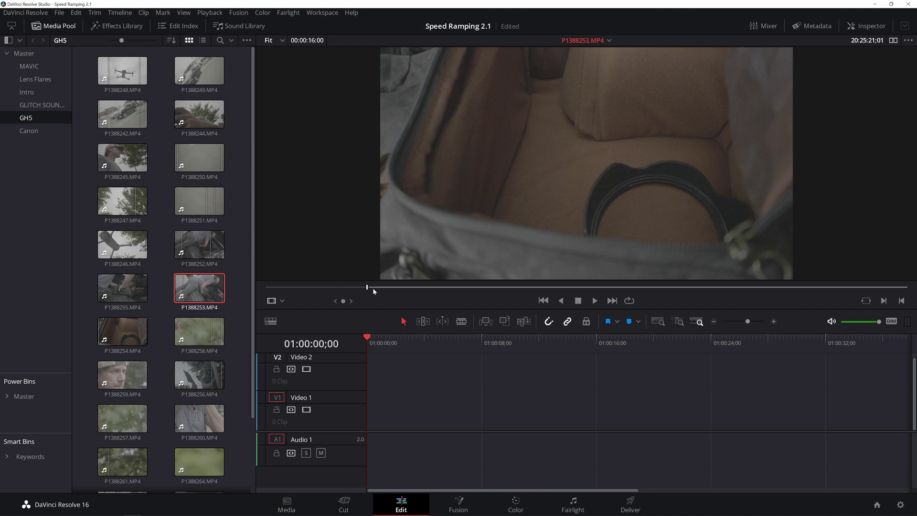
{"action": "left_click_drag", "start_coordinate": [375, 288], "coordinate": [837, 298]}
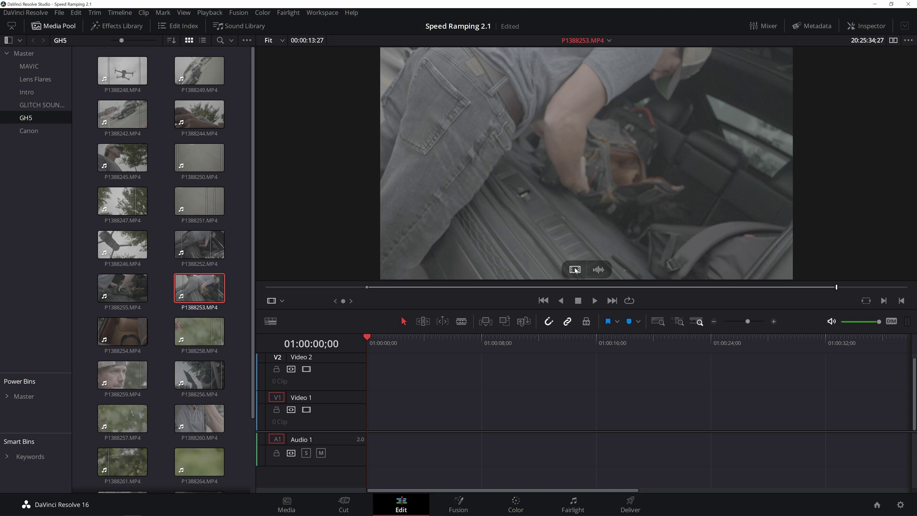
{"action": "left_click_drag", "start_coordinate": [574, 271], "coordinate": [405, 392]}
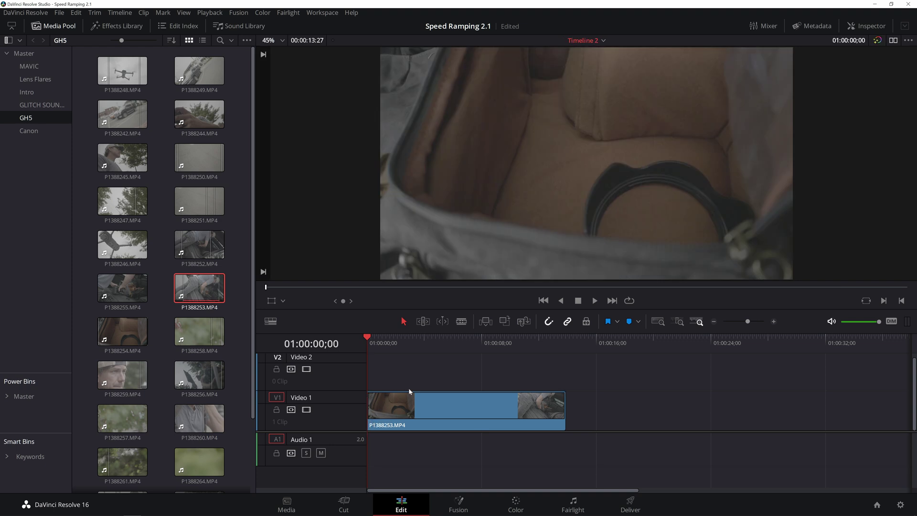
Show the retime controls and the retime curve for the P1388253.MP4 clip on Video 1.
{"action": "right_click", "coordinate": [403, 409]}
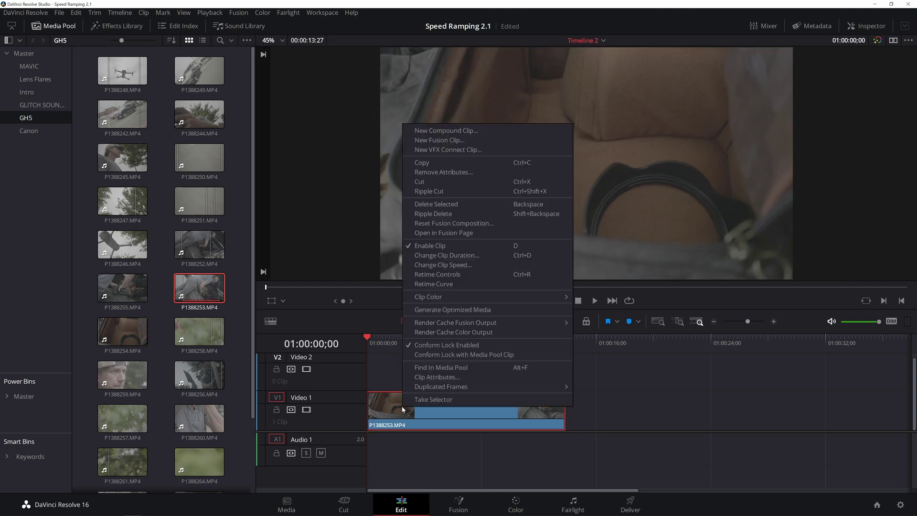
{"action": "left_click", "coordinate": [445, 275]}
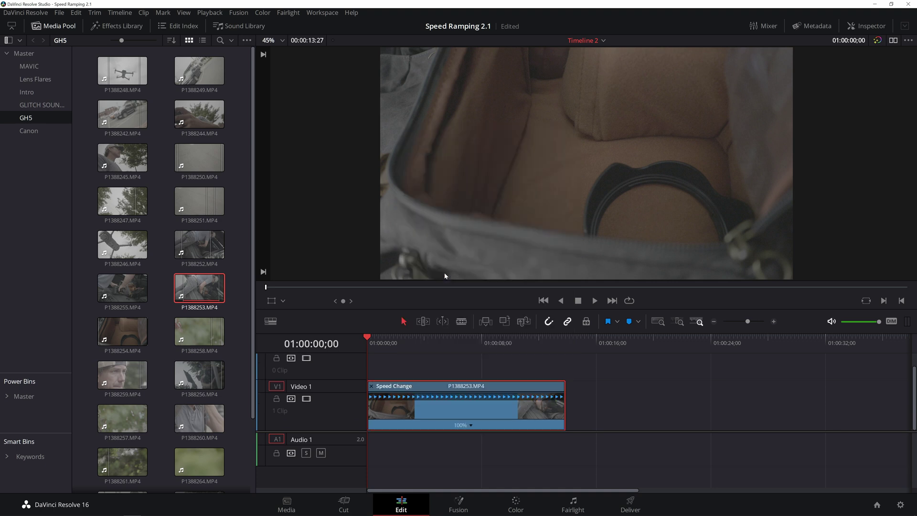
{"action": "right_click", "coordinate": [455, 413]}
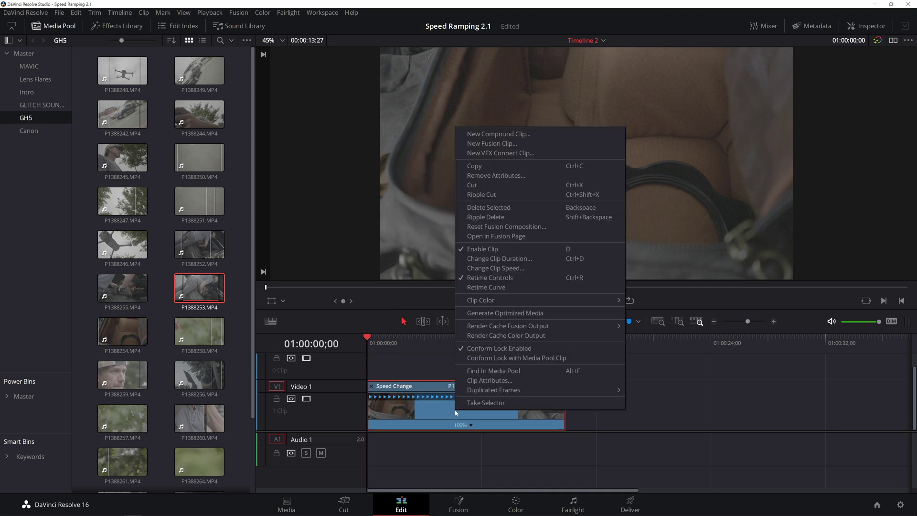
{"action": "left_click", "coordinate": [500, 287]}
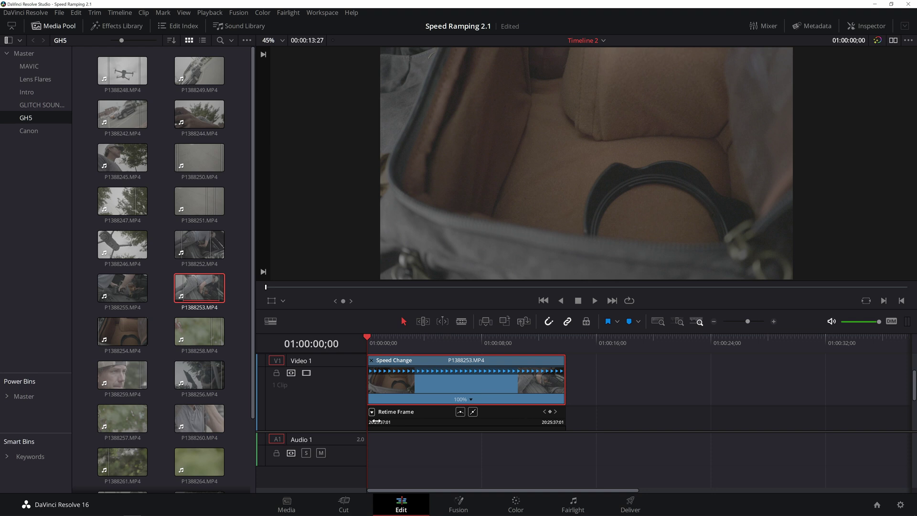
Increase the height of the Video 1 track and enlarge the timeline area to make room for the retime curve.
{"action": "scroll", "coordinate": [376, 423], "scroll_direction": "down", "scroll_amount": 3}
{"action": "left_click_drag", "start_coordinate": [348, 431], "coordinate": [351, 463]}
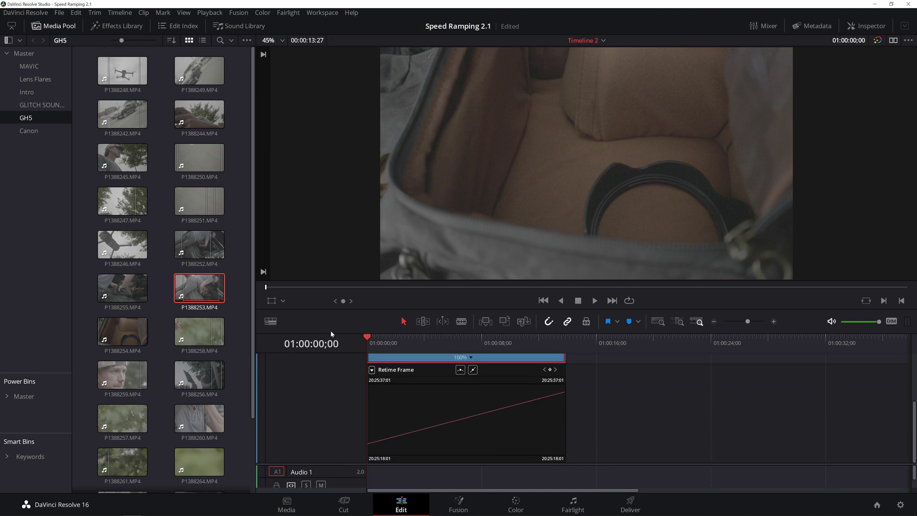
{"action": "left_click_drag", "start_coordinate": [334, 331], "coordinate": [334, 307]}
{"action": "scroll", "coordinate": [613, 376], "scroll_direction": "up", "scroll_amount": 3}
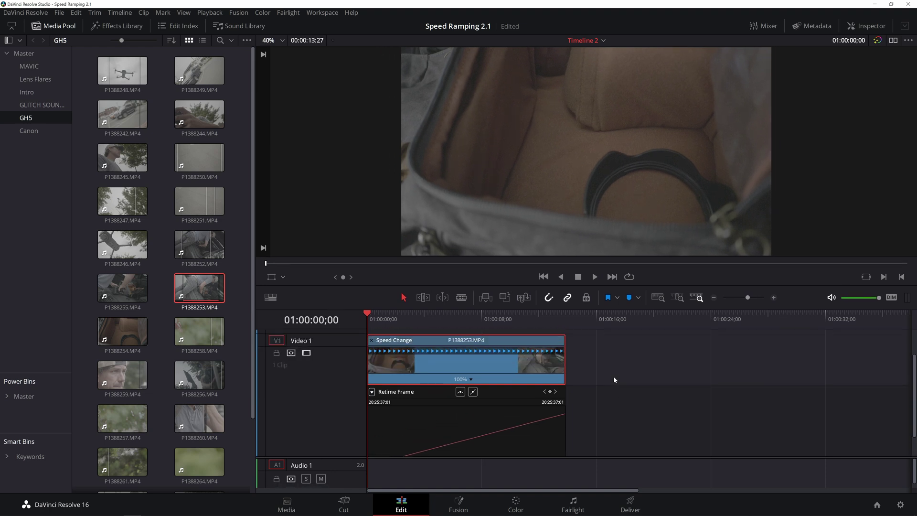
Add a speed point to the clip at 01:00:06;04 and set the segment before it to 800% speed.
{"action": "left_click_drag", "start_coordinate": [367, 316], "coordinate": [454, 340]}
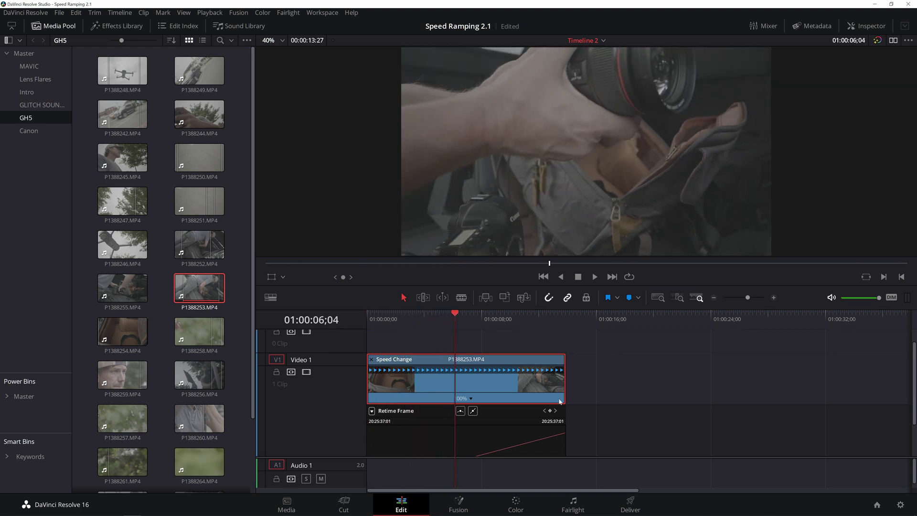
{"action": "left_click", "coordinate": [550, 411]}
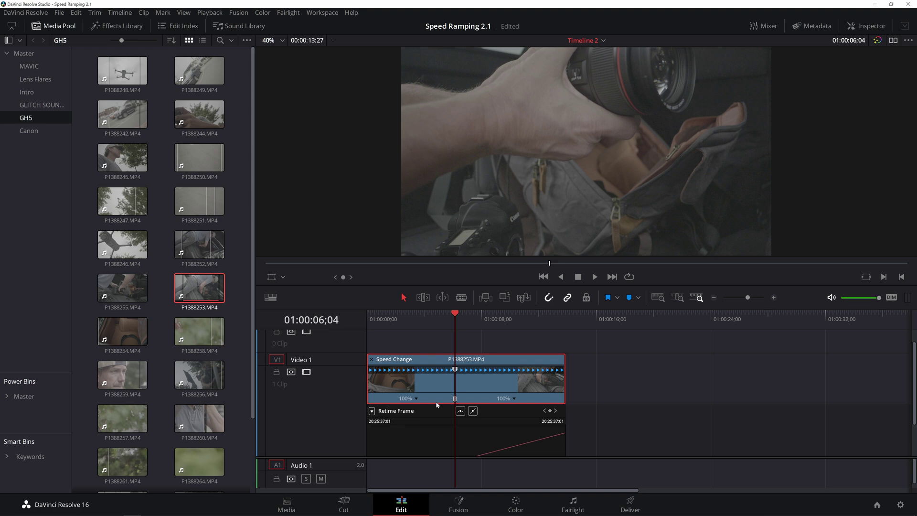
{"action": "left_click", "coordinate": [416, 399]}
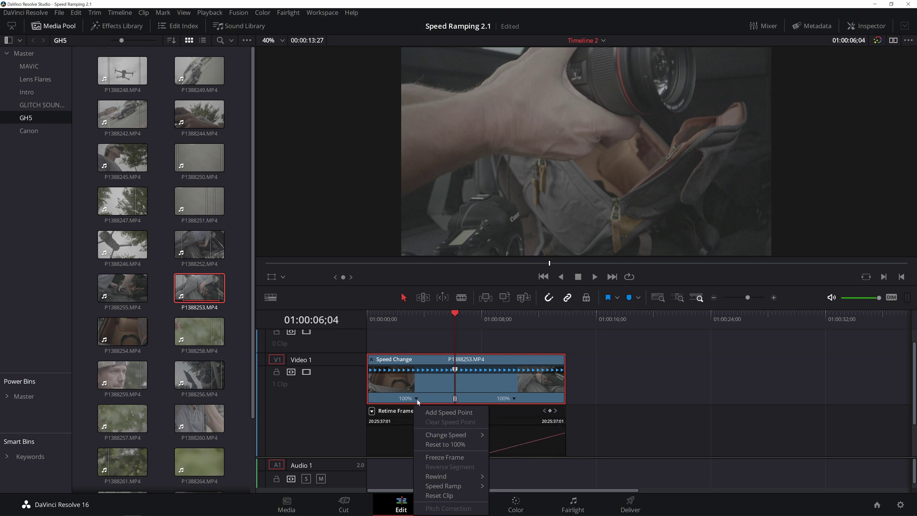
{"action": "mouse_move", "coordinate": [453, 438]}
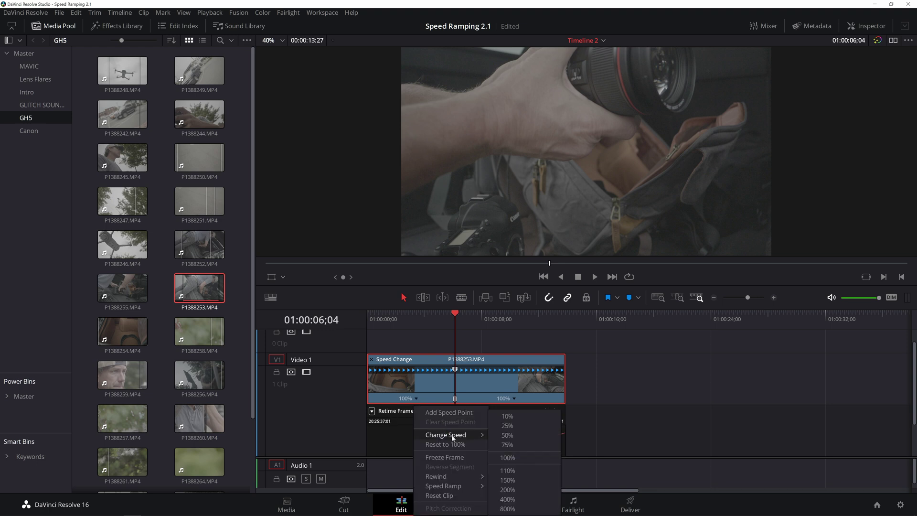
{"action": "left_click", "coordinate": [507, 508]}
Play the retimed clip from its beginning to check the change from 800% to 100% speed.
{"action": "left_click", "coordinate": [372, 318]}
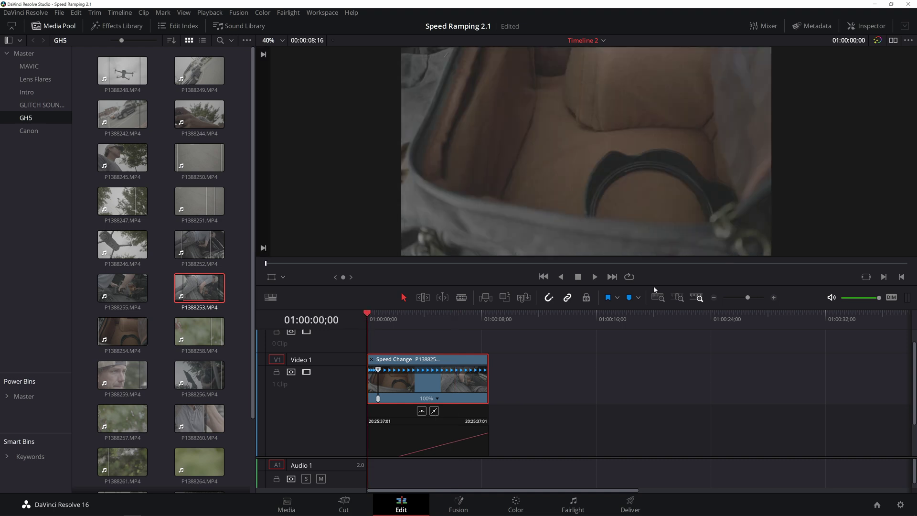
{"action": "left_click", "coordinate": [774, 298]}
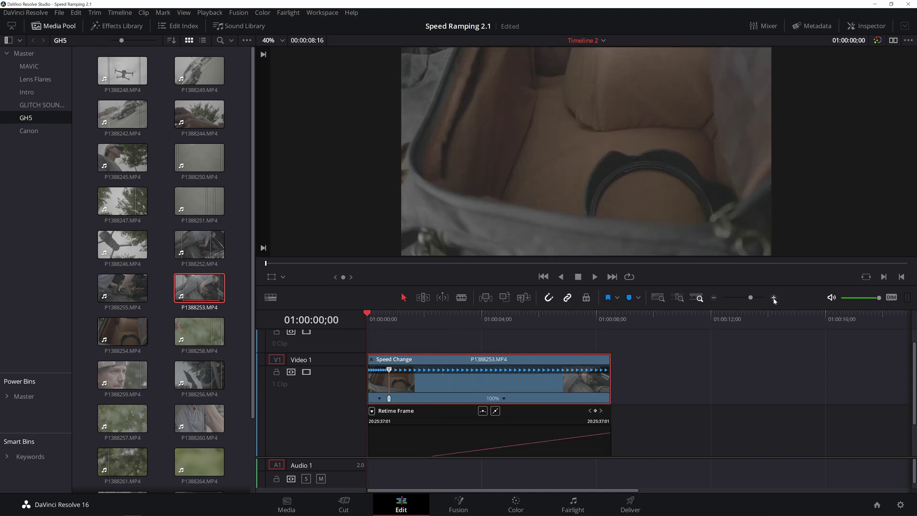
{"action": "left_click", "coordinate": [773, 298]}
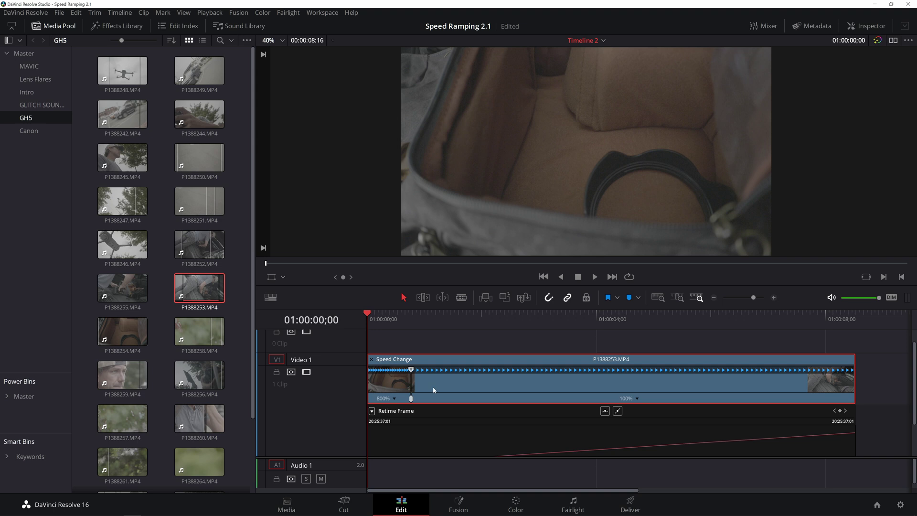
{"action": "key", "text": "space"}
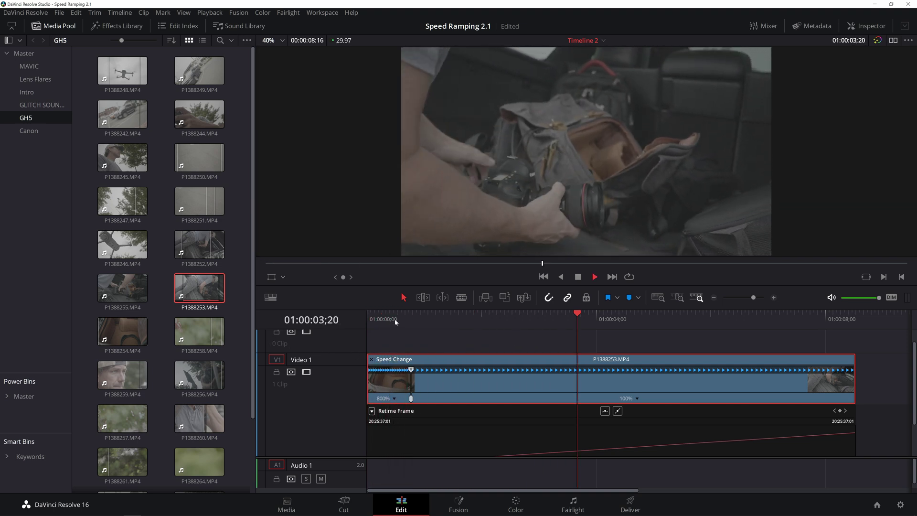
{"action": "mouse_move", "coordinate": [394, 319]}
{"action": "left_mouse_down"}
{"action": "mouse_move", "coordinate": [375, 319]}
{"action": "mouse_move", "coordinate": [401, 319]}
{"action": "left_mouse_up"}
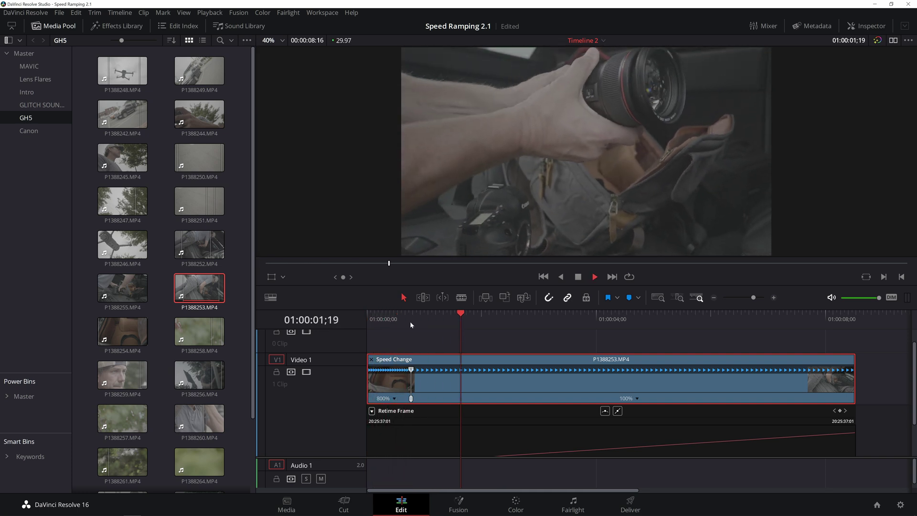
{"action": "key", "text": "space"}
{"action": "key", "text": "Home"}
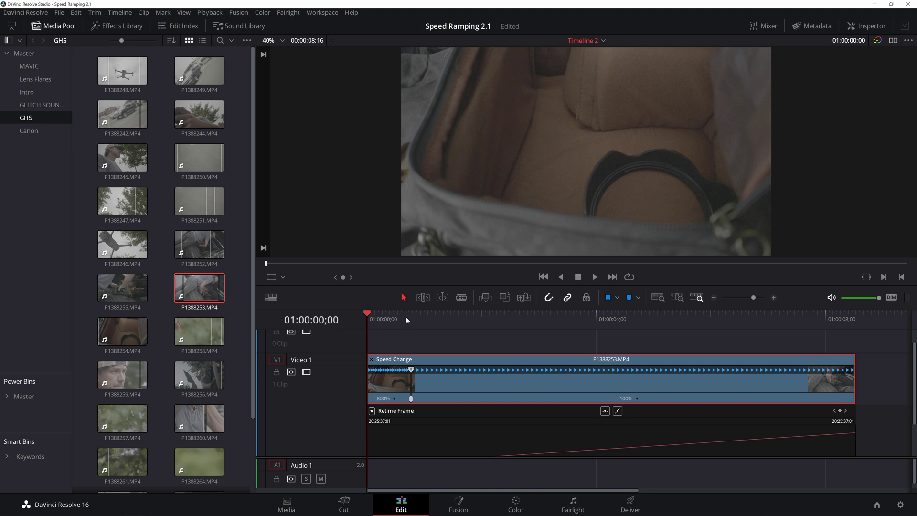
Add a second speed point at 01:00:02;10 and set the segment after it to 800% speed.
{"action": "left_click_drag", "start_coordinate": [394, 319], "coordinate": [348, 320]}
{"action": "key", "text": "space"}
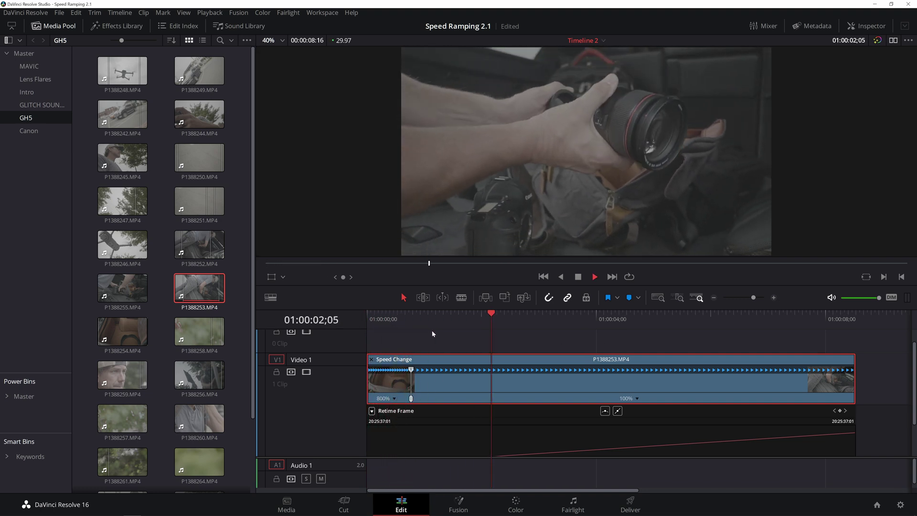
{"action": "key", "text": "space"}
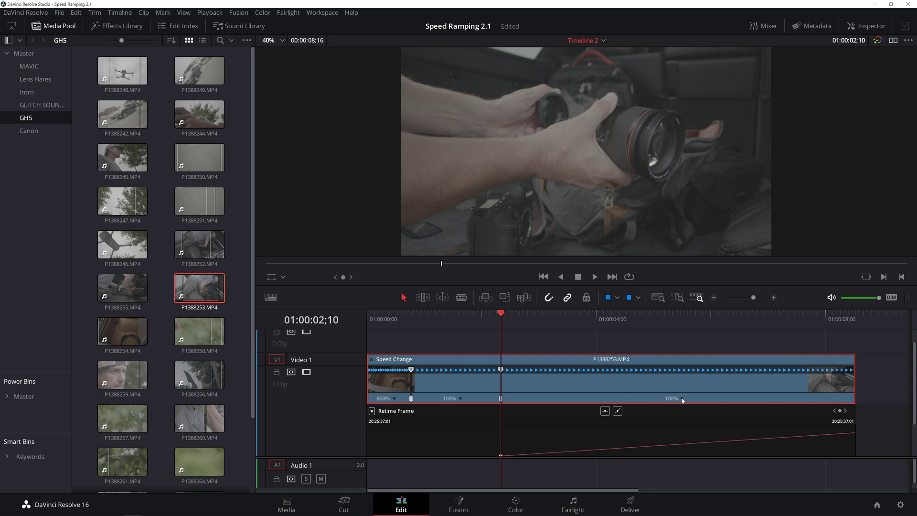
{"action": "left_click", "coordinate": [682, 398]}
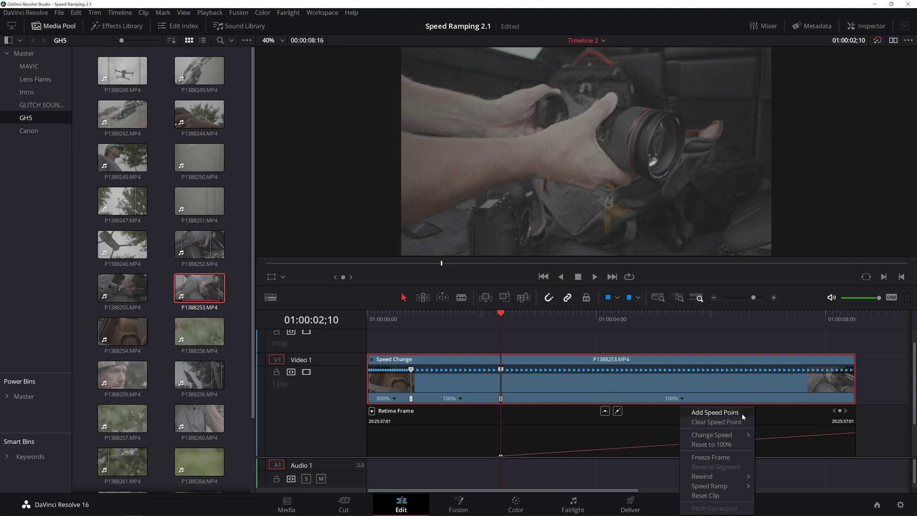
{"action": "mouse_move", "coordinate": [740, 436]}
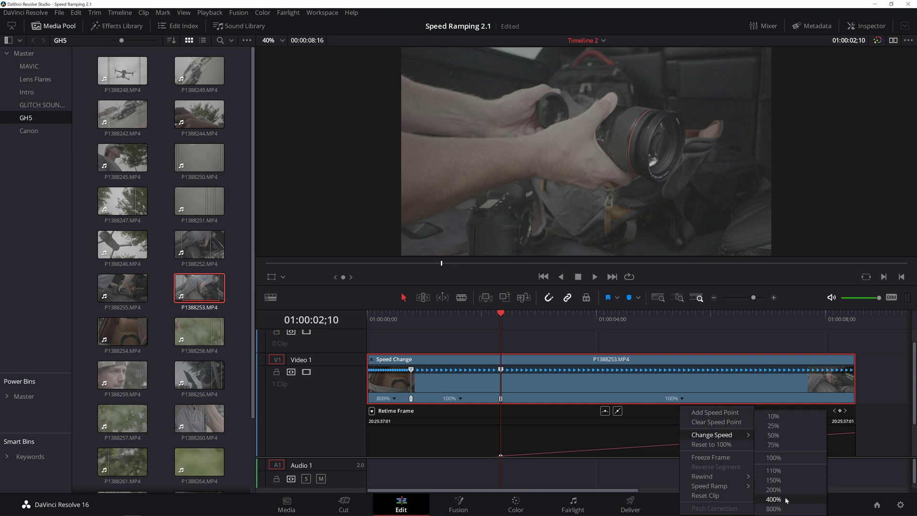
{"action": "left_click", "coordinate": [773, 508]}
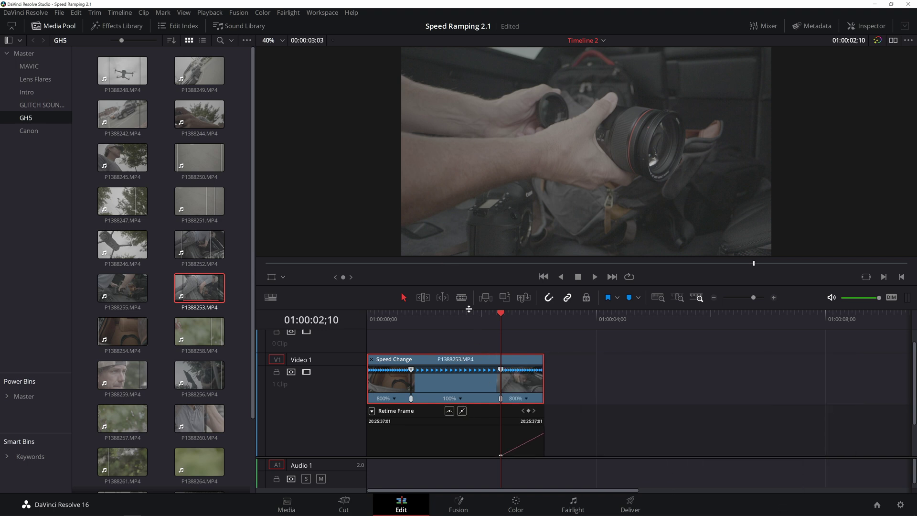
Play the whole speed-ramped clip from the start, then return the playhead to 01:00:00;05.
{"action": "key", "text": "Home"}
{"action": "key", "text": "space"}
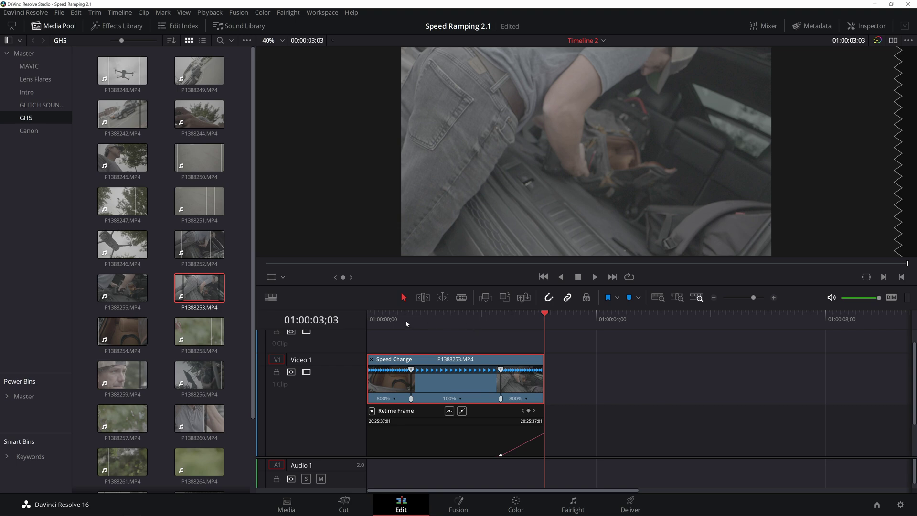
{"action": "left_click", "coordinate": [375, 326]}
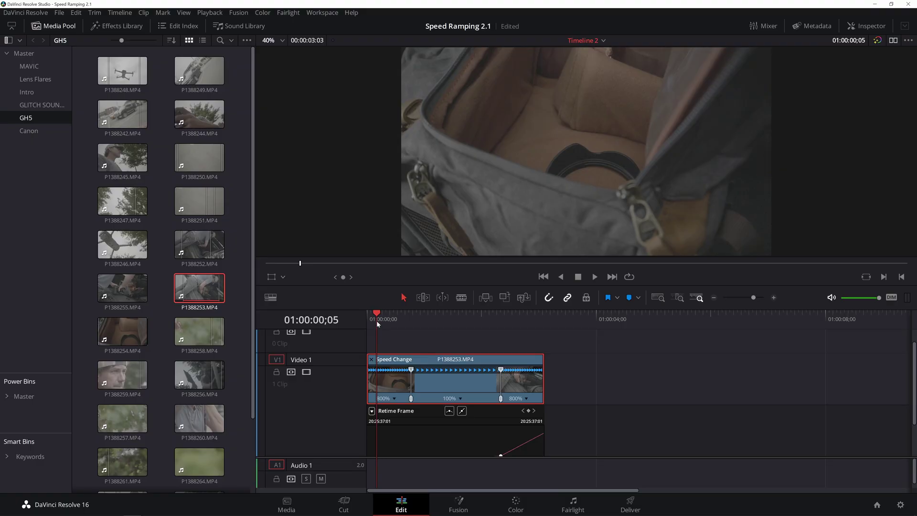
Turn the first speed point on the retime curve into a smooth curve point and adjust its handle.
{"action": "scroll", "coordinate": [400, 405], "scroll_direction": "down", "scroll_amount": 3}
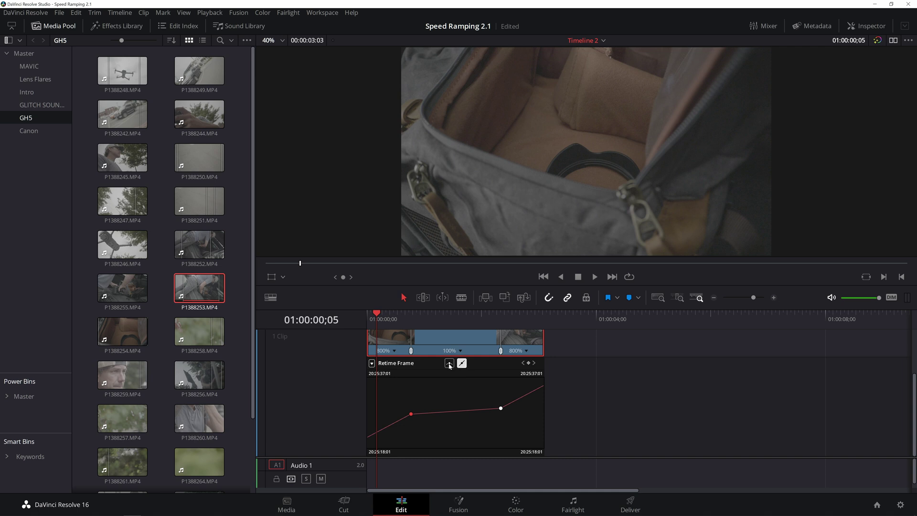
{"action": "left_click", "coordinate": [448, 364]}
{"action": "left_click_drag", "start_coordinate": [426, 413], "coordinate": [428, 414]}
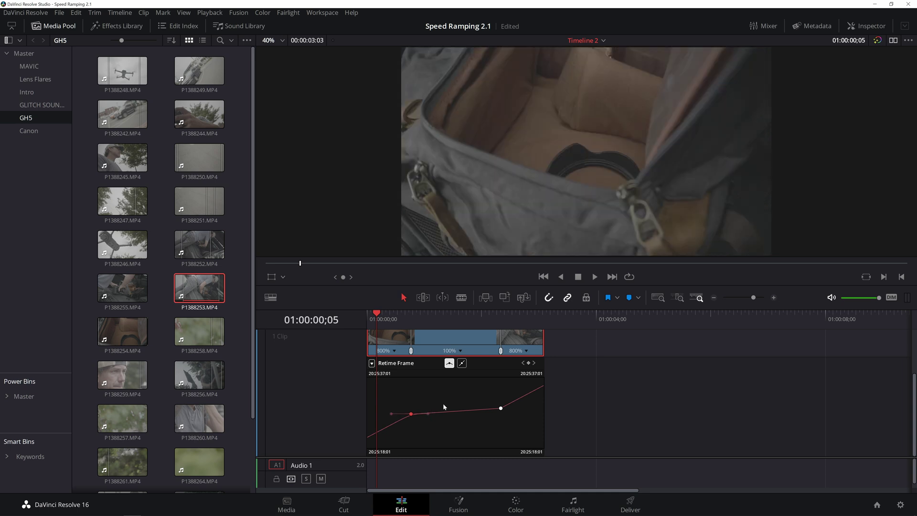
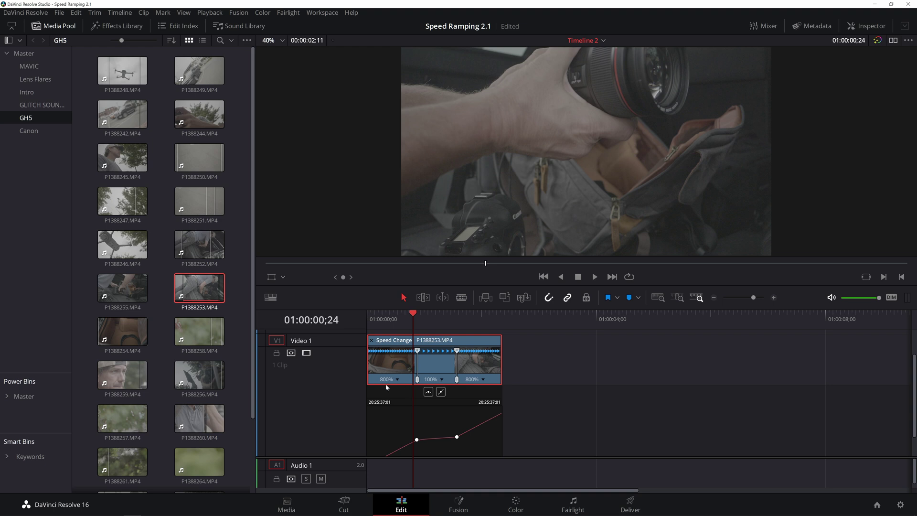
Replay the speed-ramped clip several times from near its start and stop the playback at 01:00:01;15.
{"action": "left_click_drag", "start_coordinate": [422, 330], "coordinate": [398, 335]}
{"action": "key", "text": "space"}
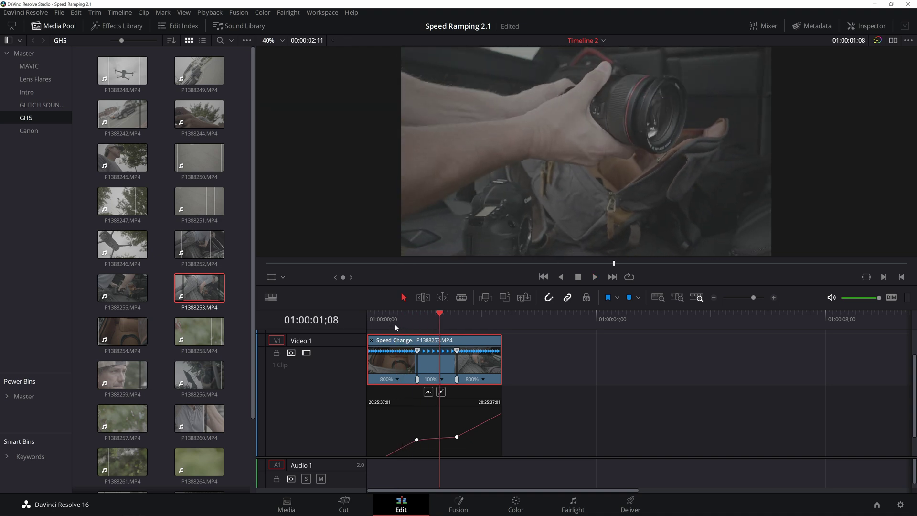
{"action": "left_click", "coordinate": [394, 316]}
{"action": "left_click", "coordinate": [380, 318]}
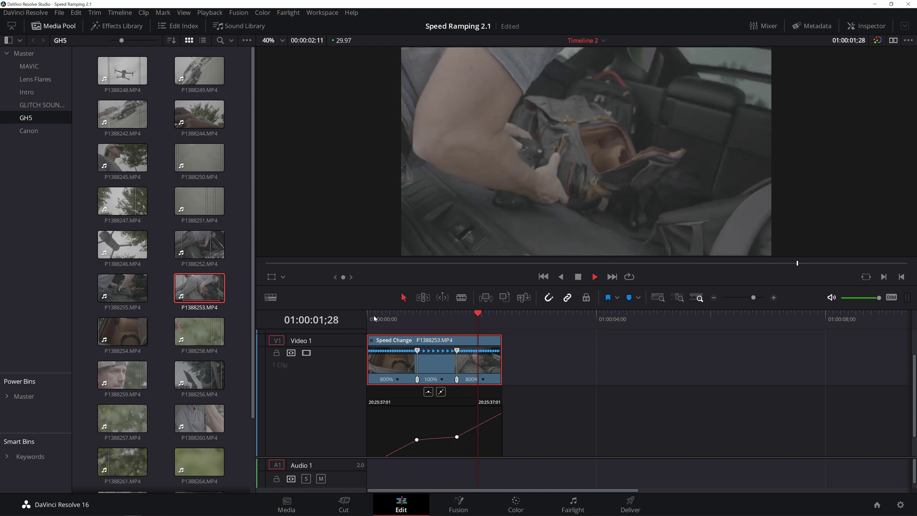
{"action": "left_click", "coordinate": [376, 318]}
{"action": "left_click", "coordinate": [376, 319]}
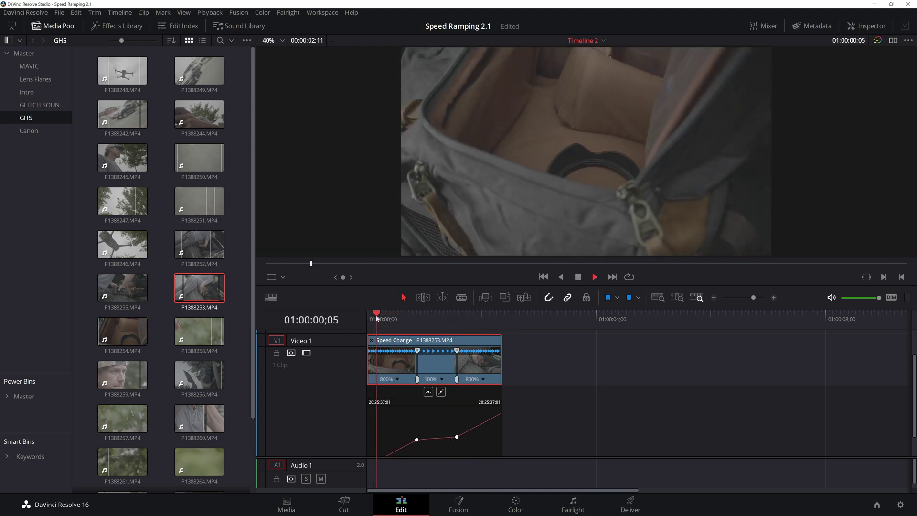
{"action": "key", "text": "space"}
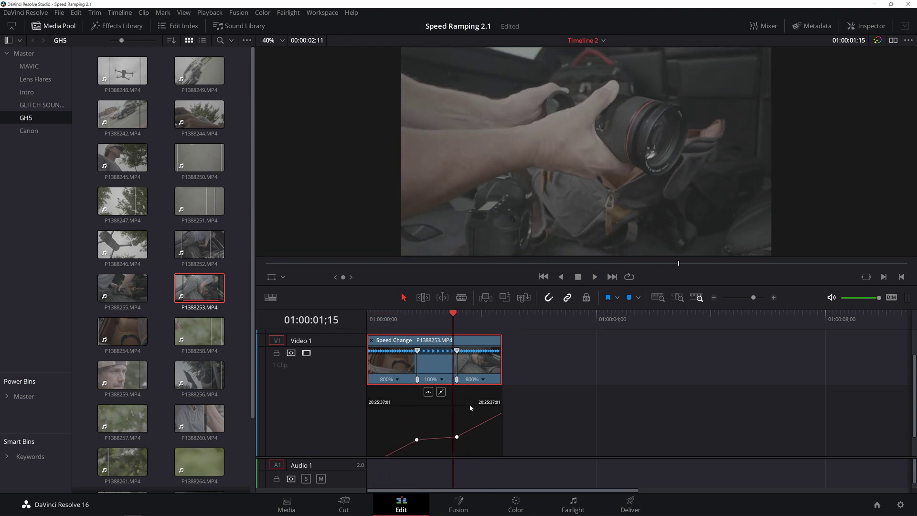
Turn the second speed point on the retime curve into a smooth curve point and play the clip from 01:00:00;00.
{"action": "left_click", "coordinate": [457, 437]}
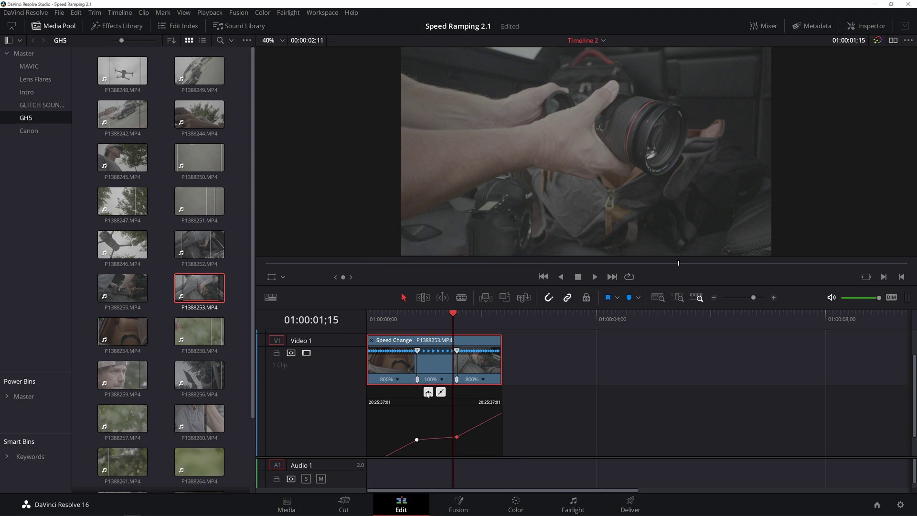
{"action": "left_click", "coordinate": [368, 318]}
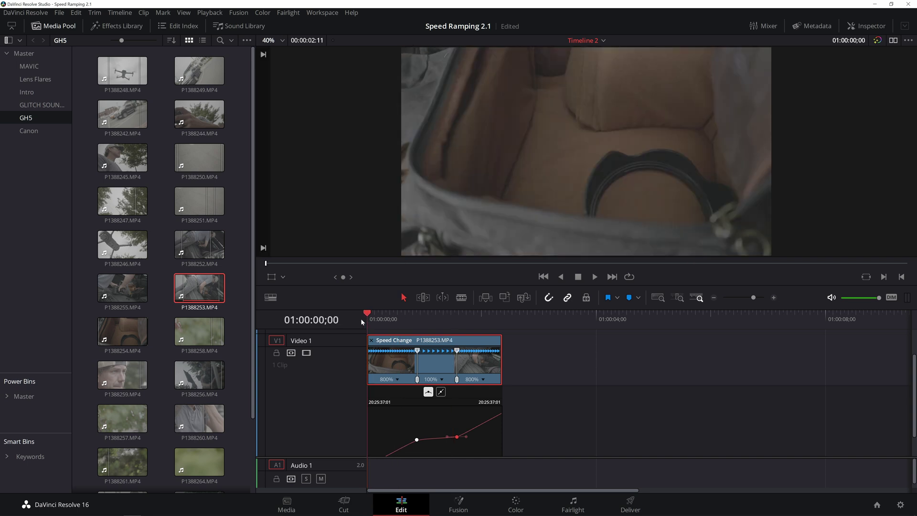
{"action": "key", "text": "space"}
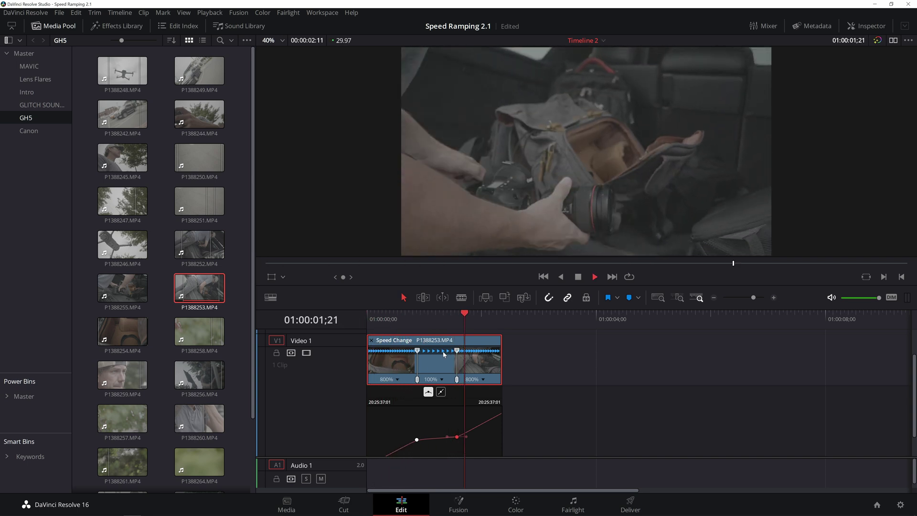
Extend the end of the clip to a duration of 00:00:02:15 and add a third speed point at 01:00:02;13.
{"action": "left_click_drag", "start_coordinate": [461, 319], "coordinate": [485, 333]}
{"action": "left_click_drag", "start_coordinate": [497, 364], "coordinate": [505, 364]}
{"action": "left_click", "coordinate": [498, 318]}
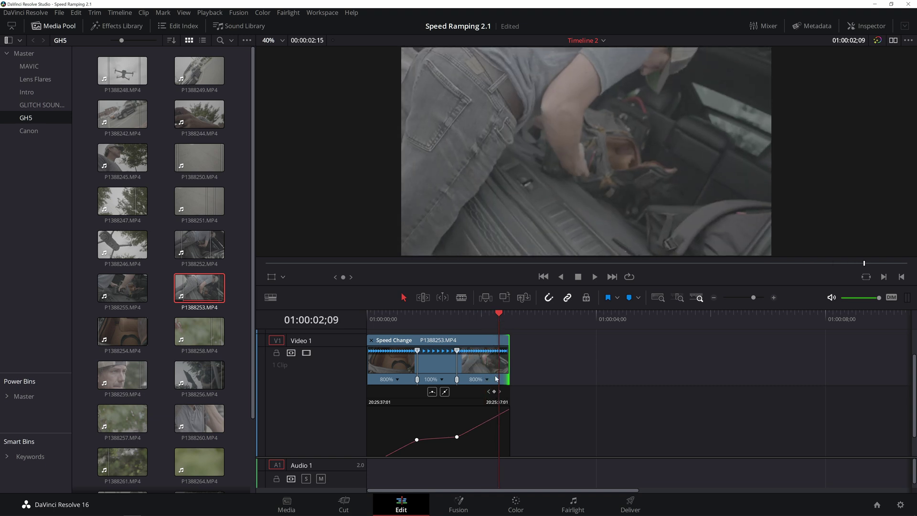
{"action": "key", "text": "space"}
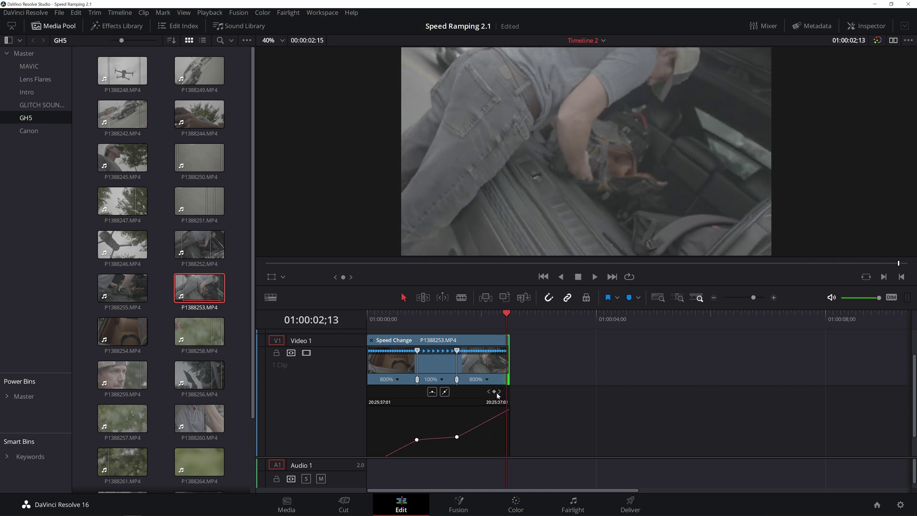
{"action": "left_click", "coordinate": [494, 392]}
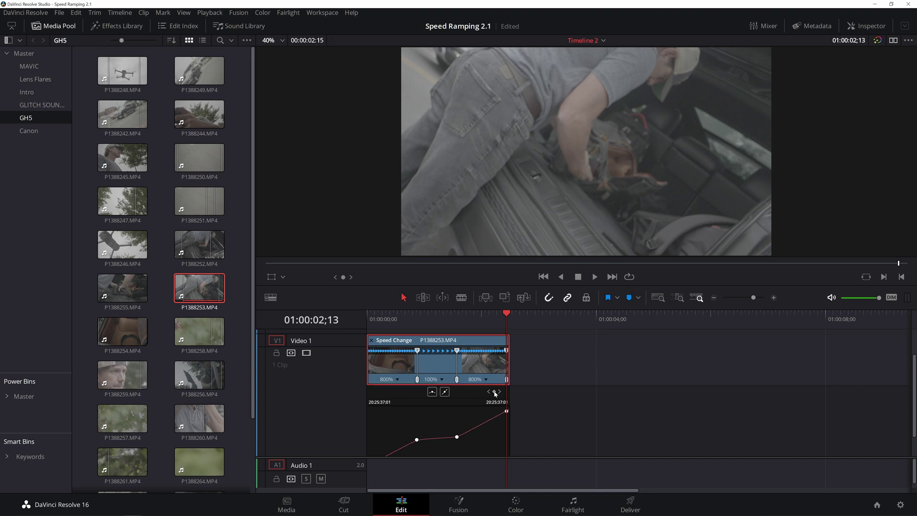
Move the third speed point earlier on the clip until the segment before it runs at 1397% speed.
{"action": "left_click", "coordinate": [507, 353]}
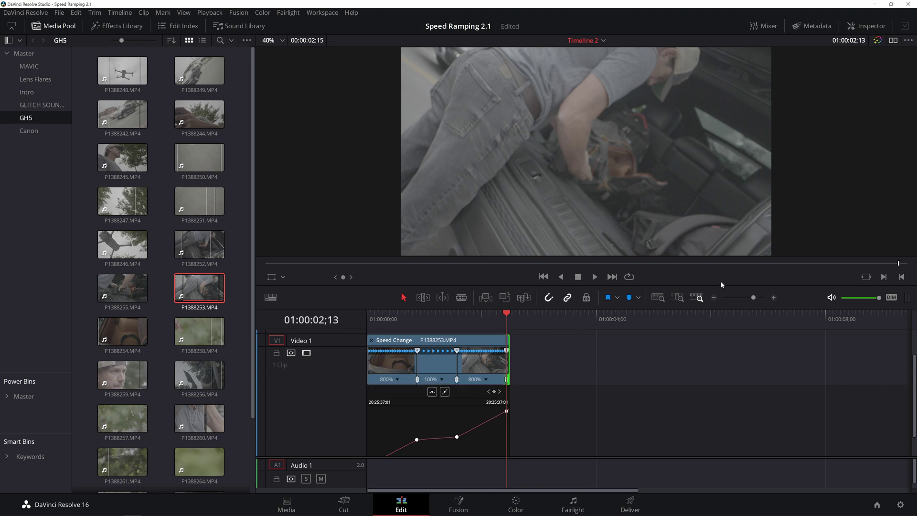
{"action": "left_click", "coordinate": [773, 298]}
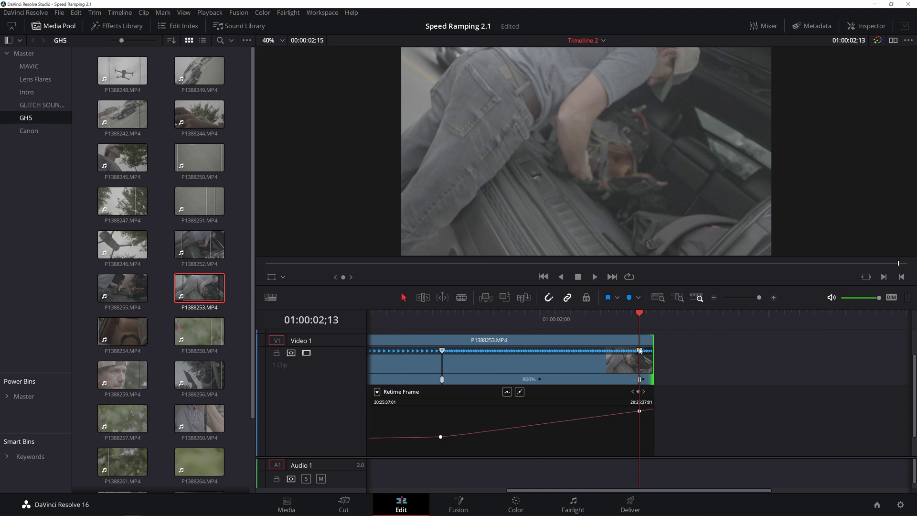
{"action": "left_click_drag", "start_coordinate": [637, 350], "coordinate": [597, 354]}
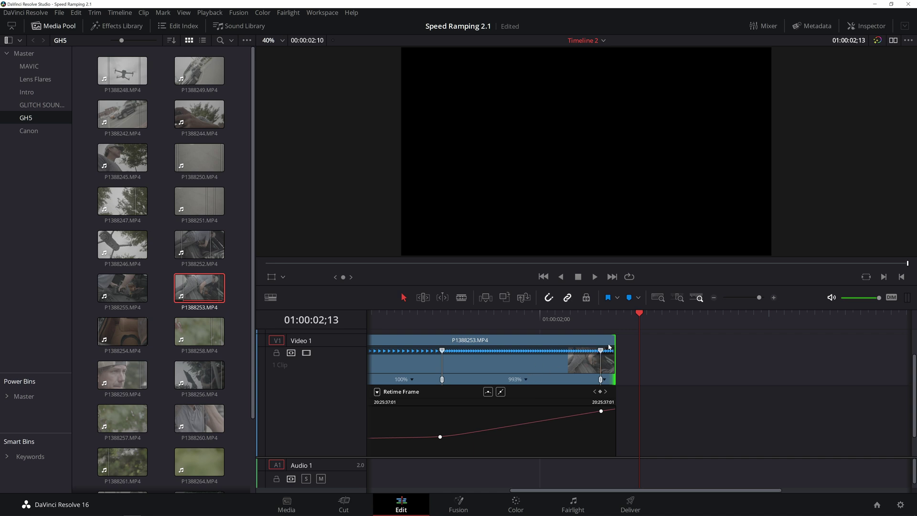
{"action": "left_click_drag", "start_coordinate": [600, 353], "coordinate": [566, 355]}
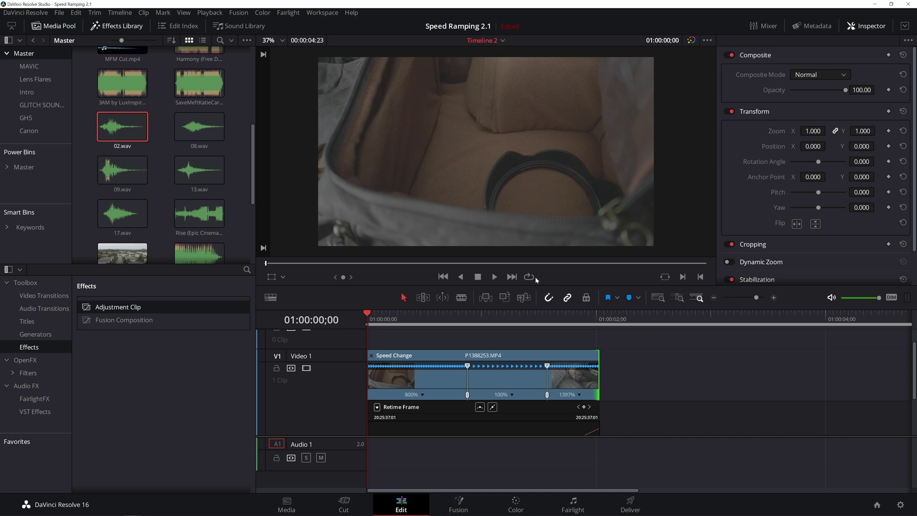
Play the speed-ramped clip in a loop from the start and stop the playback at 01:00:01;04.
{"action": "key", "text": "space"}
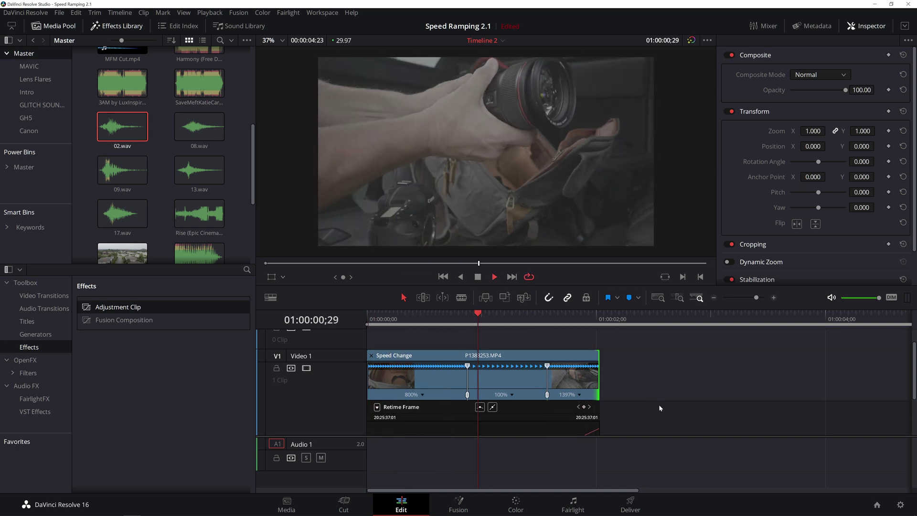
{"action": "scroll", "coordinate": [644, 400], "scroll_direction": "down", "scroll_amount": 2}
{"action": "scroll", "coordinate": [645, 403], "scroll_direction": "up", "scroll_amount": 1}
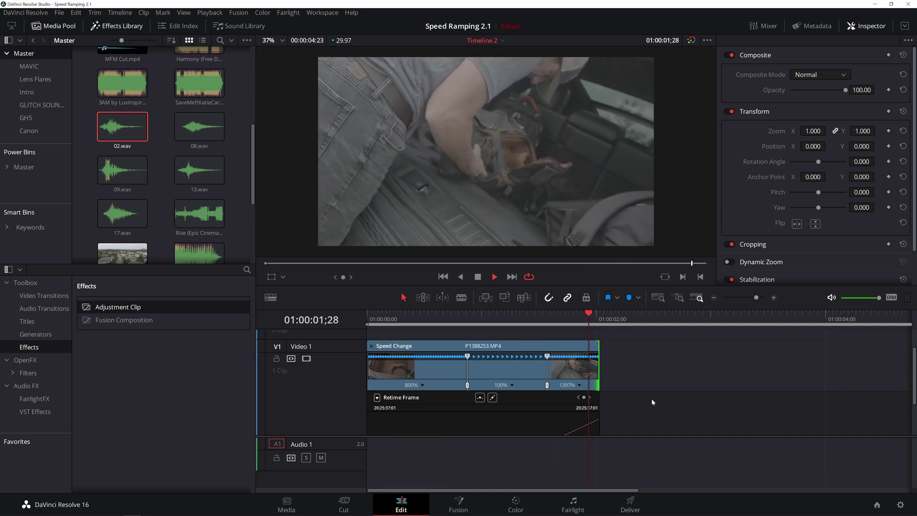
{"action": "key", "text": "space"}
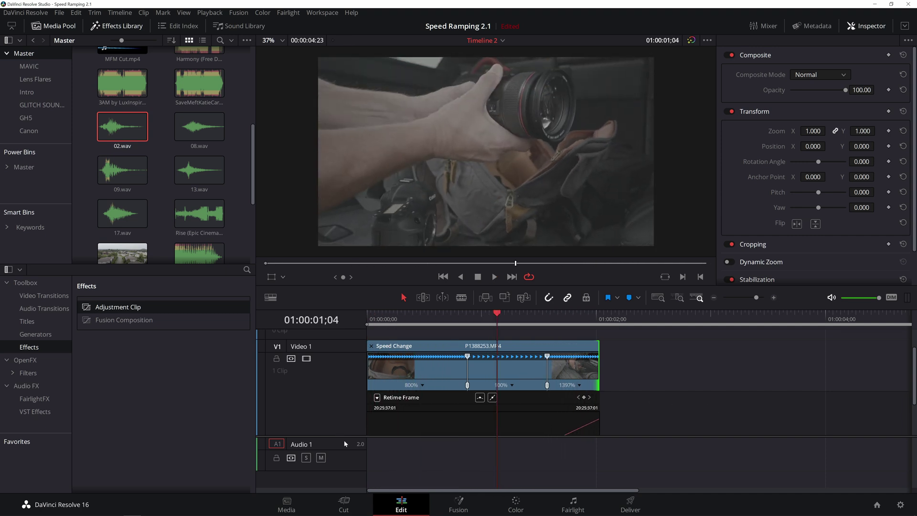
Hide the retime controls and the retime curve of clip P1388253.MP4 on Video 1.
{"action": "left_click_drag", "start_coordinate": [342, 436], "coordinate": [338, 467]}
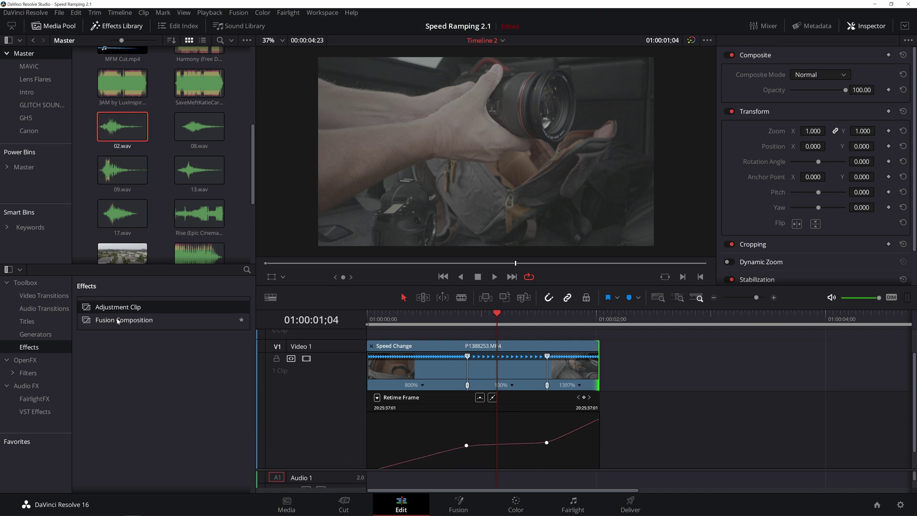
{"action": "right_click", "coordinate": [449, 381]}
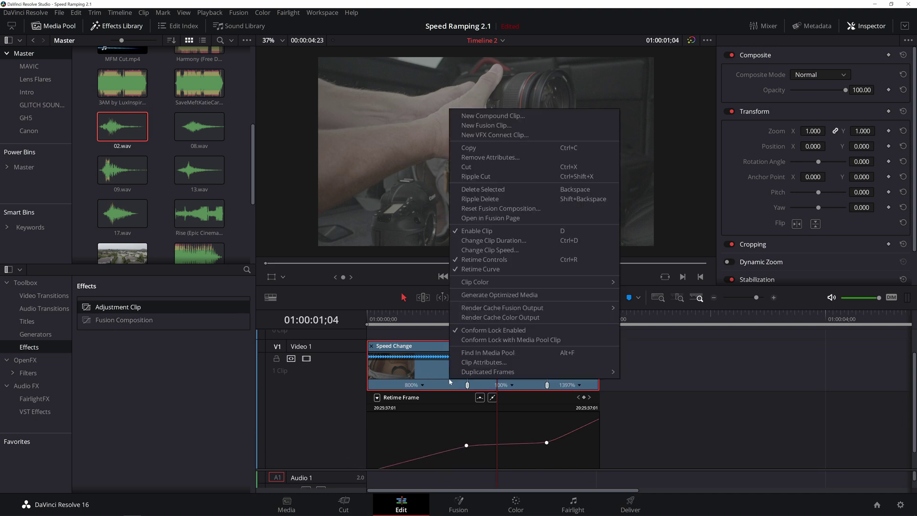
{"action": "left_click", "coordinate": [507, 259]}
{"action": "right_click", "coordinate": [430, 356]}
{"action": "left_click", "coordinate": [476, 245]}
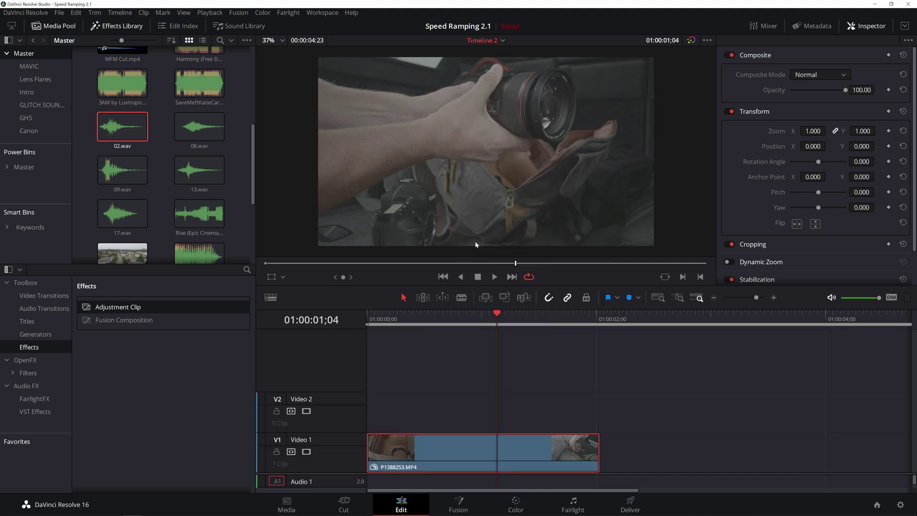
Place an Adjustment Clip on Video 2 from 01:00:00;00 above P1388253.MP4 and apply the Zoom Blur effect to it.
{"action": "left_click_drag", "start_coordinate": [377, 317], "coordinate": [352, 326]}
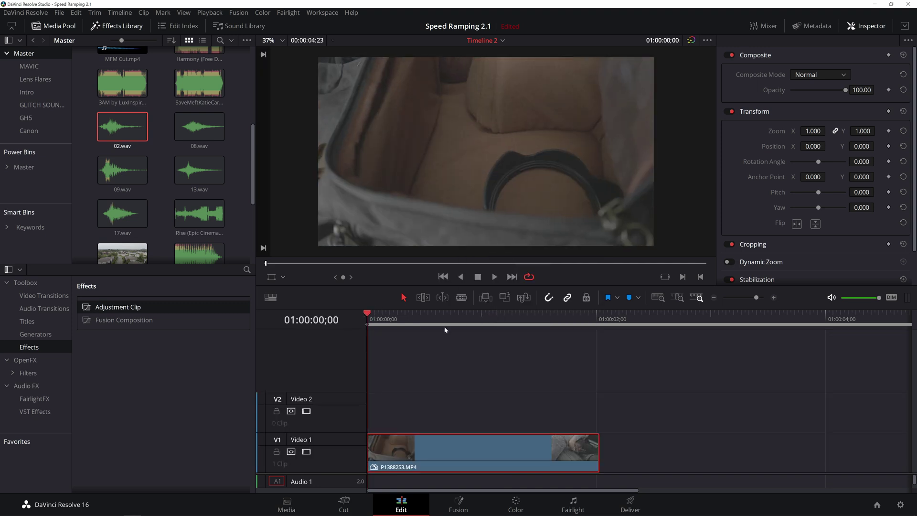
{"action": "left_click_drag", "start_coordinate": [119, 310], "coordinate": [382, 420]}
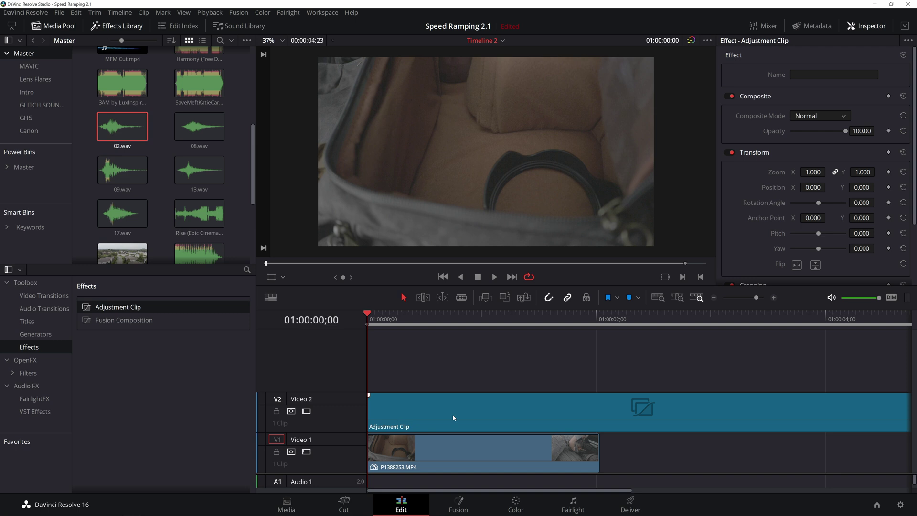
{"action": "left_click", "coordinate": [25, 360]}
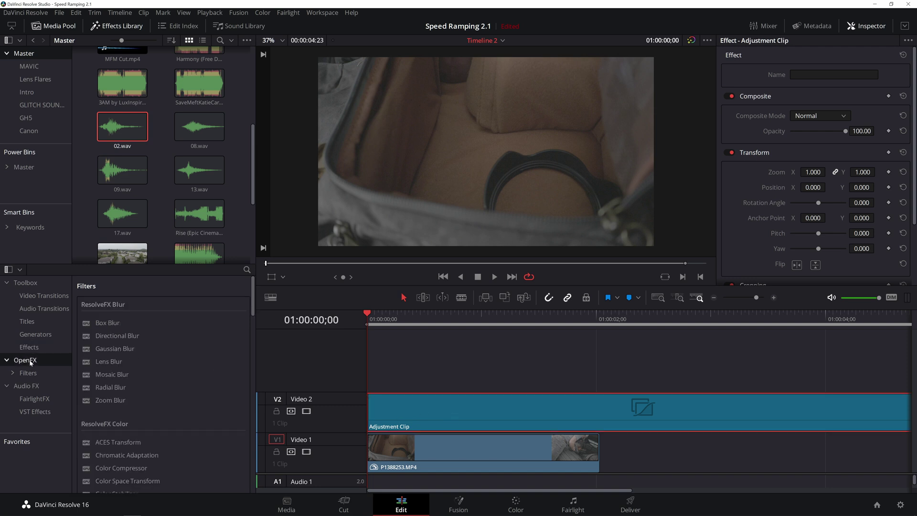
{"action": "left_click_drag", "start_coordinate": [117, 401], "coordinate": [455, 409]}
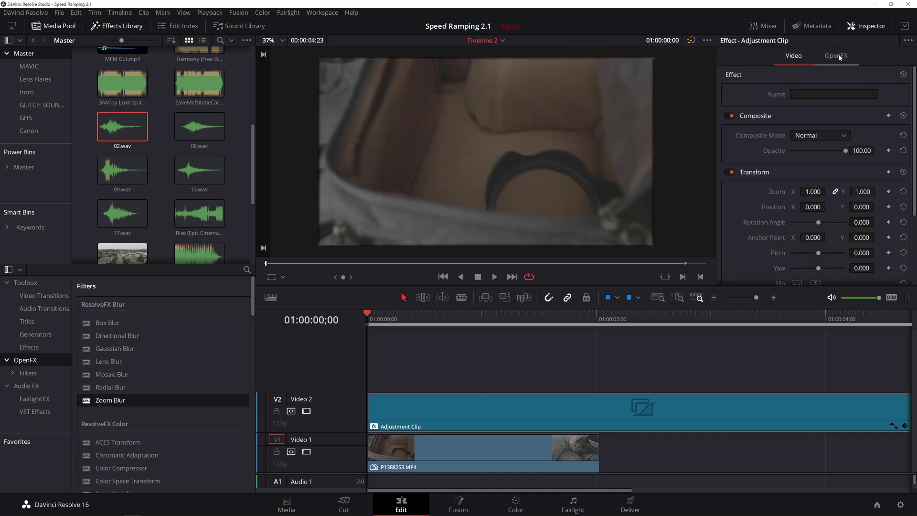
Set the Zoom Blur border type to Reflect and expand its Global Blend settings.
{"action": "left_click", "coordinate": [837, 56]}
{"action": "left_click", "coordinate": [828, 142]}
{"action": "left_click", "coordinate": [820, 167]}
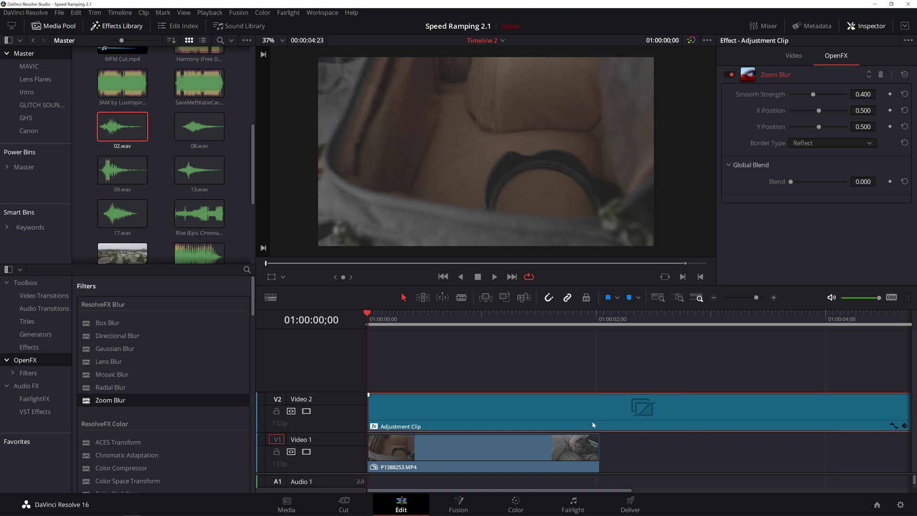
Trim the adjustment clip to end at 01:00:00;22, where the first fast segment ends, and give it a fade-out of about 20 frames.
{"action": "left_click", "coordinate": [713, 299]}
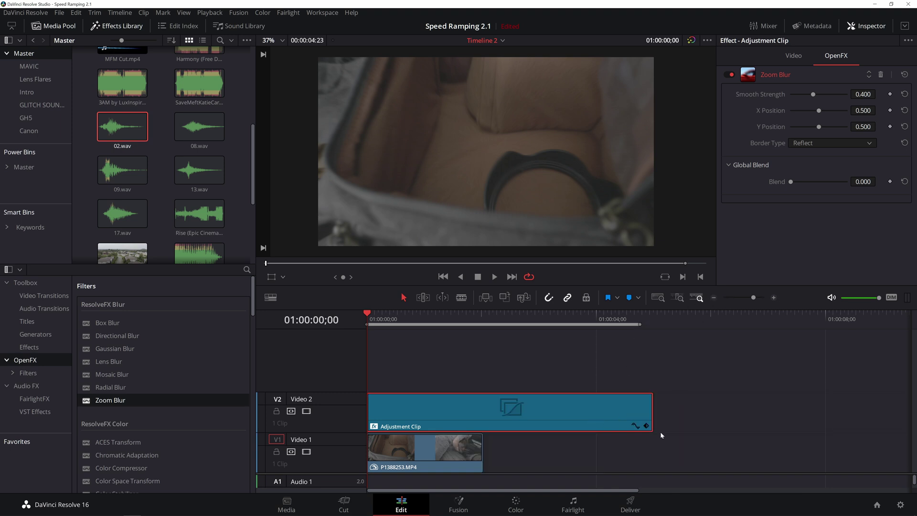
{"action": "left_click_drag", "start_coordinate": [649, 410], "coordinate": [388, 409]}
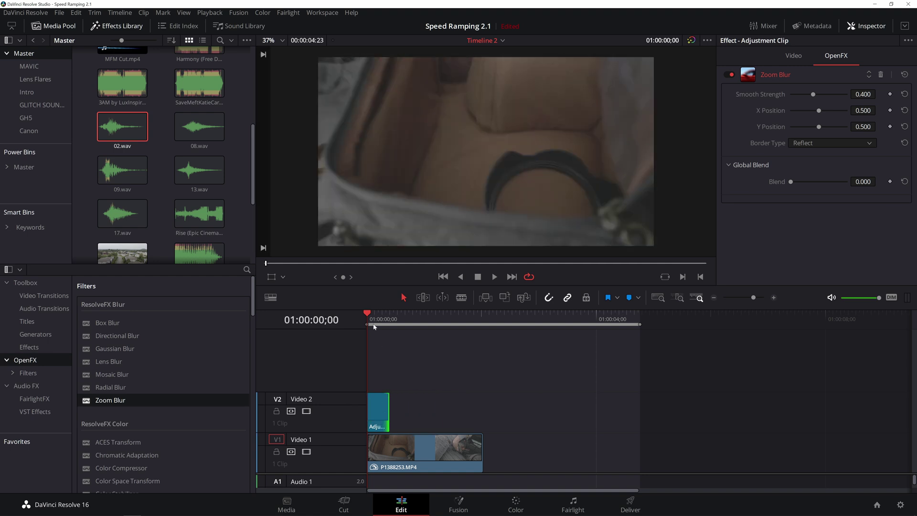
{"action": "left_click_drag", "start_coordinate": [375, 320], "coordinate": [380, 326]}
{"action": "key", "text": "space"}
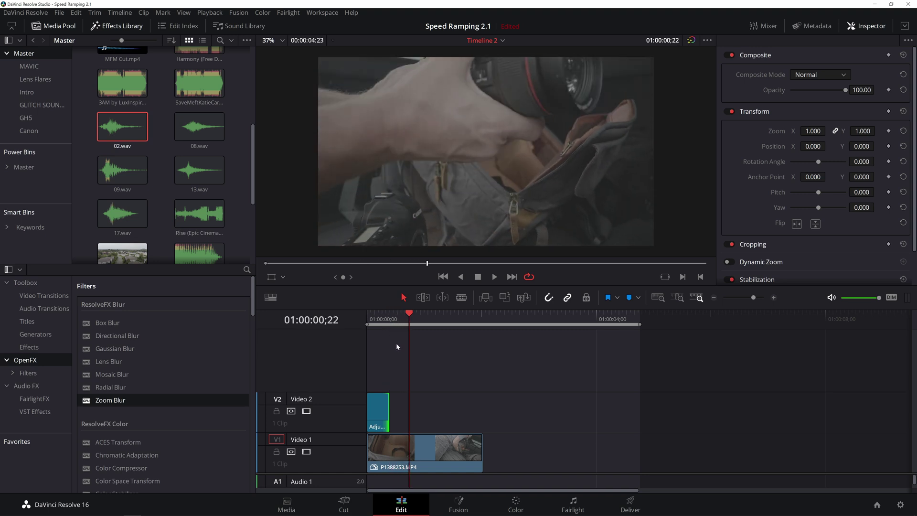
{"action": "key", "text": "Left"}
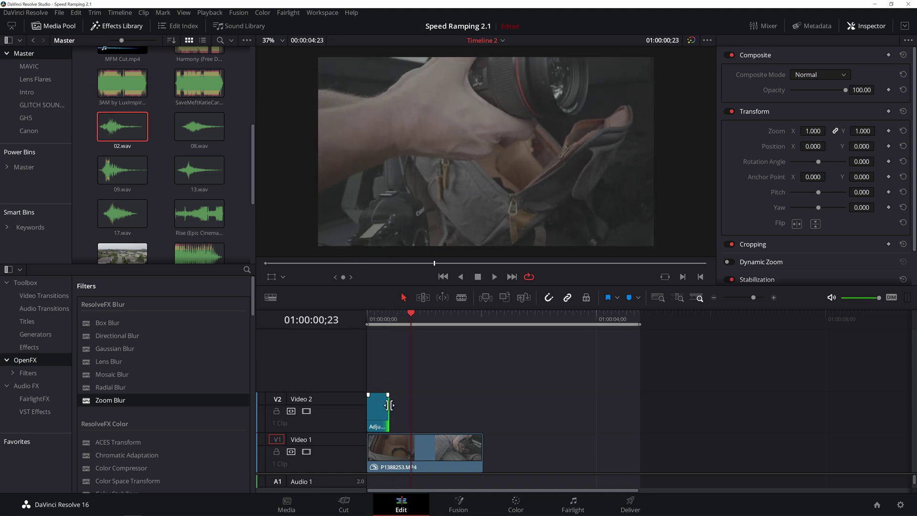
{"action": "key", "text": "Left"}
{"action": "left_click_drag", "start_coordinate": [387, 407], "coordinate": [407, 392]}
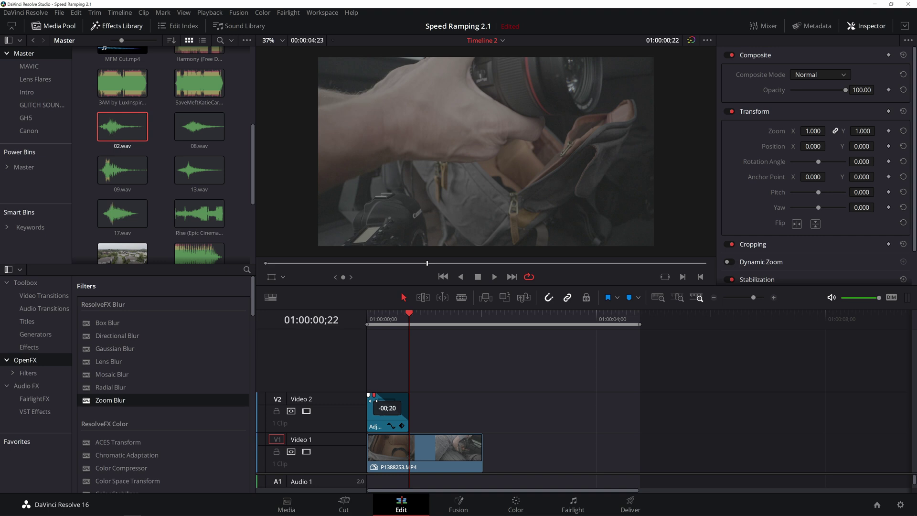
Play the blurred ramp from the start and duplicate the adjustment clip on Video 2 over the final fast segment of P1388253.MP4.
{"action": "left_click_drag", "start_coordinate": [385, 324], "coordinate": [377, 352]}
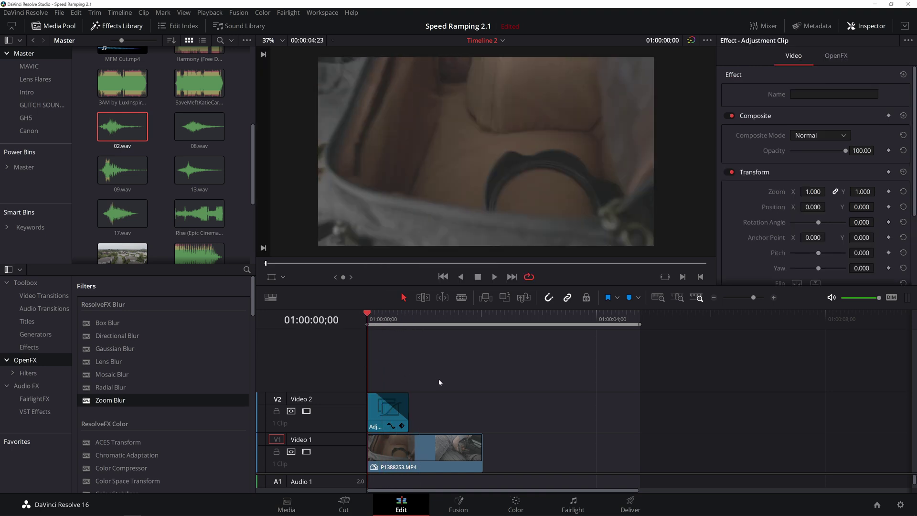
{"action": "key", "text": "space"}
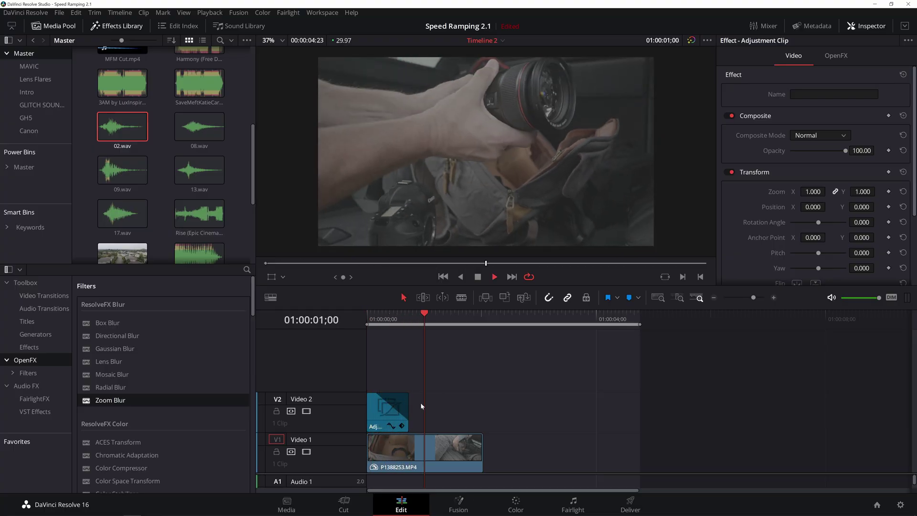
{"action": "left_click", "coordinate": [395, 421]}
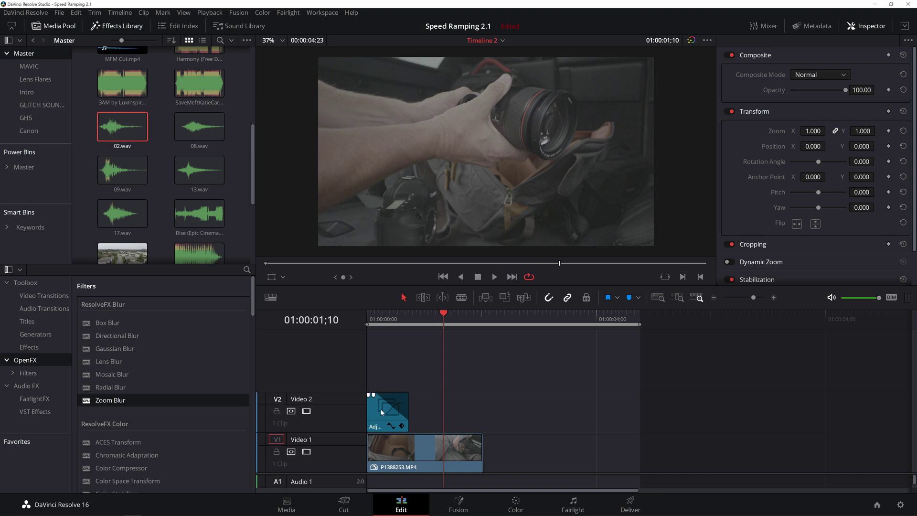
{"action": "left_click_drag", "start_coordinate": [380, 408], "coordinate": [451, 415]}
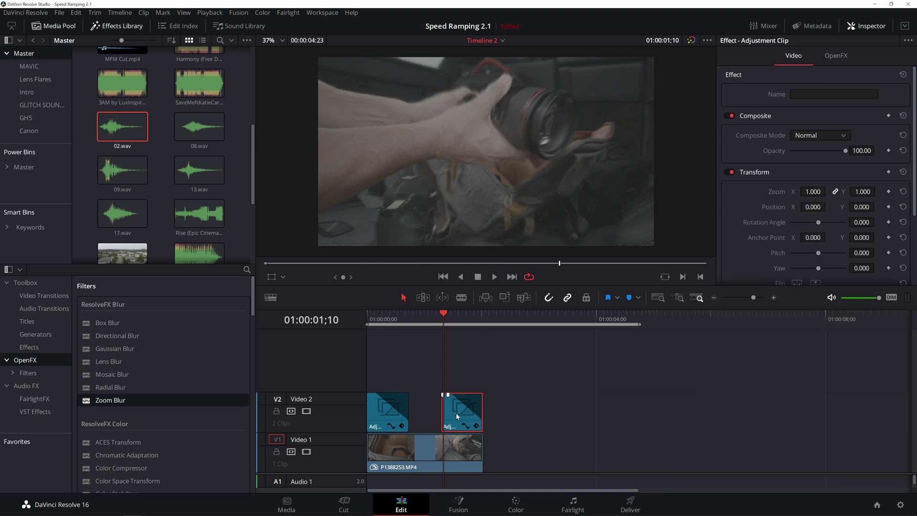
Replace the second adjustment clip's fade-out on Video 2 with a long fade-in and play the ramp.
{"action": "left_click", "coordinate": [444, 394]}
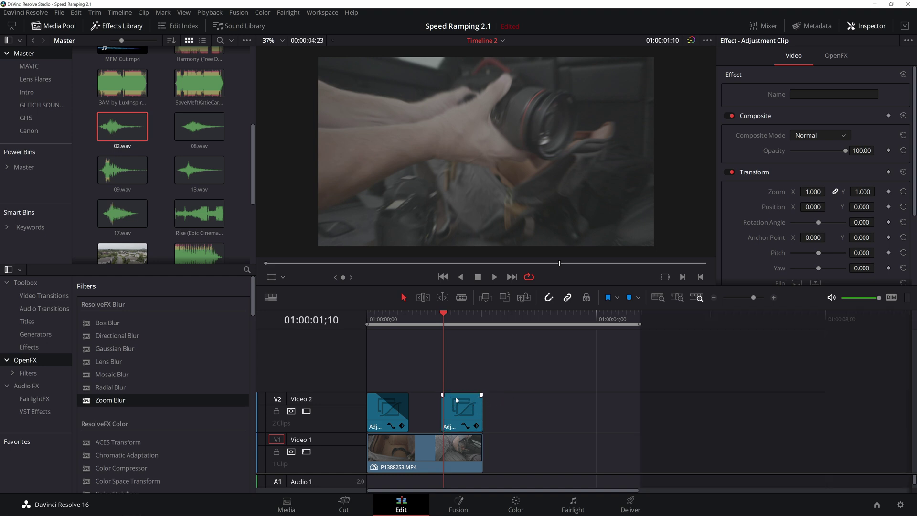
{"action": "left_click_drag", "start_coordinate": [475, 395], "coordinate": [475, 395]}
{"action": "left_click_drag", "start_coordinate": [410, 321], "coordinate": [432, 321]}
{"action": "key", "text": "space"}
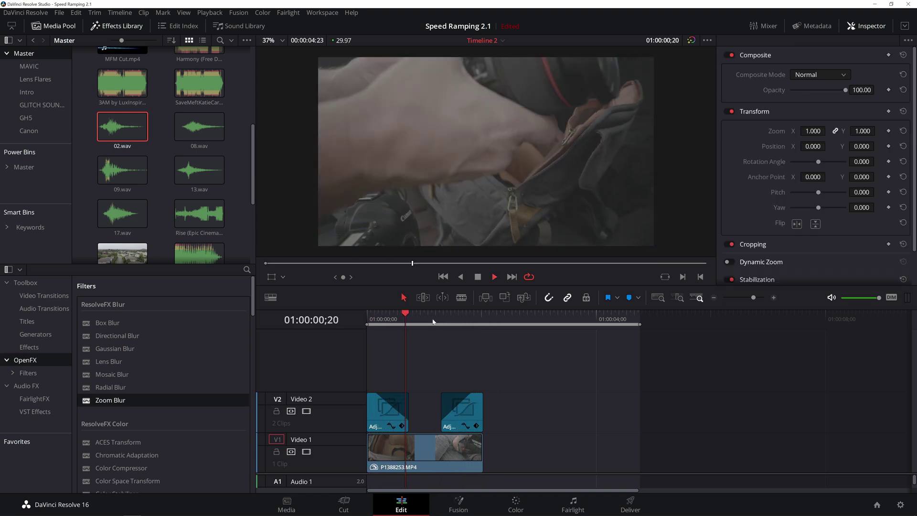
Trim the second adjustment clip and P1388253.MP4 to both end at 01:00:01;28.
{"action": "left_click", "coordinate": [480, 425]}
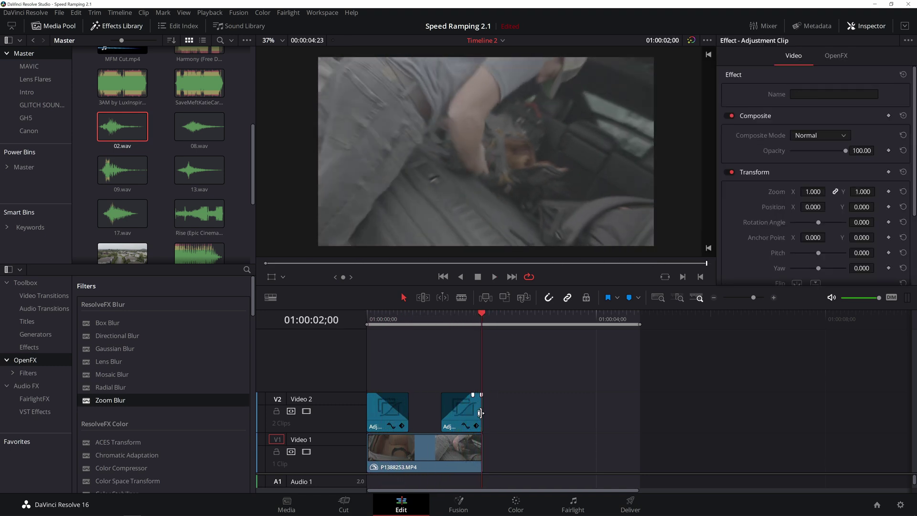
{"action": "left_click_drag", "start_coordinate": [468, 318], "coordinate": [478, 318]}
{"action": "left_click_drag", "start_coordinate": [481, 413], "coordinate": [477, 413]}
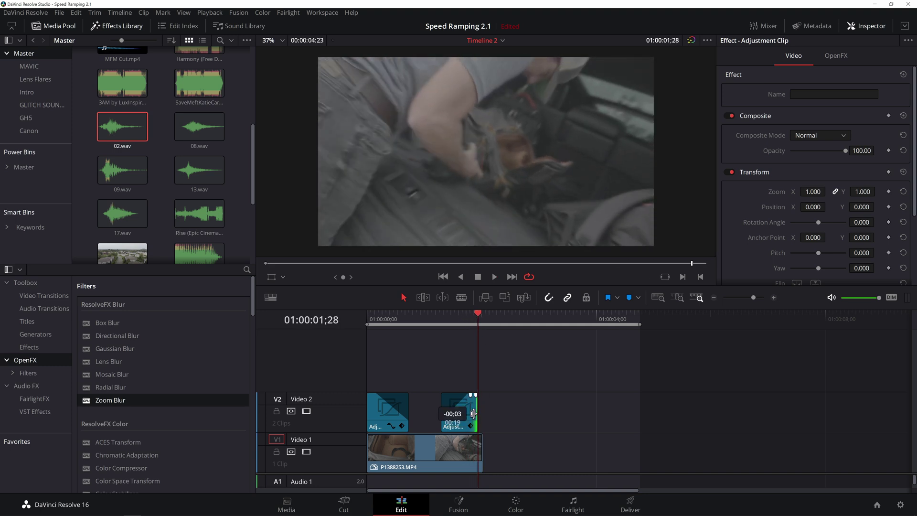
{"action": "left_click_drag", "start_coordinate": [482, 444], "coordinate": [477, 444]}
{"action": "left_click", "coordinate": [440, 337]}
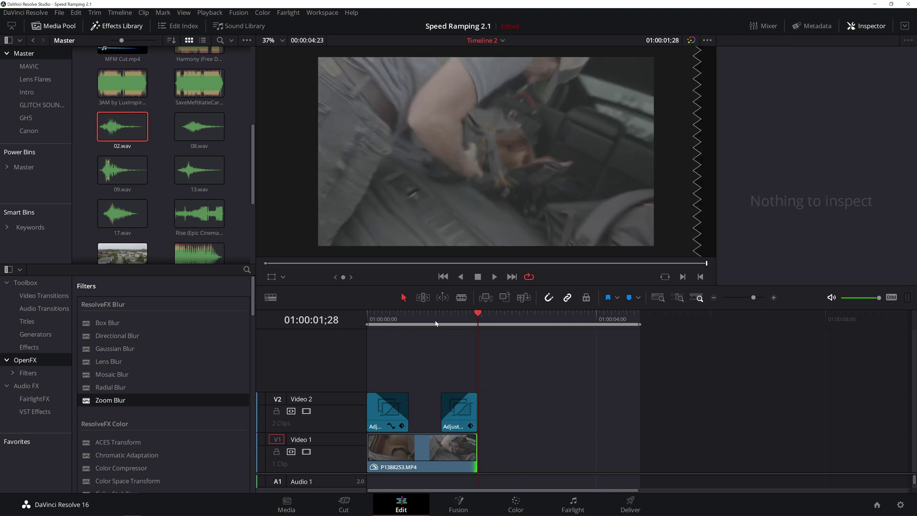
Play the ramp and trim the second adjustment clip to start at about 01:00:01;13.
{"action": "left_click", "coordinate": [436, 324]}
{"action": "key", "text": "space"}
{"action": "key", "text": "Home"}
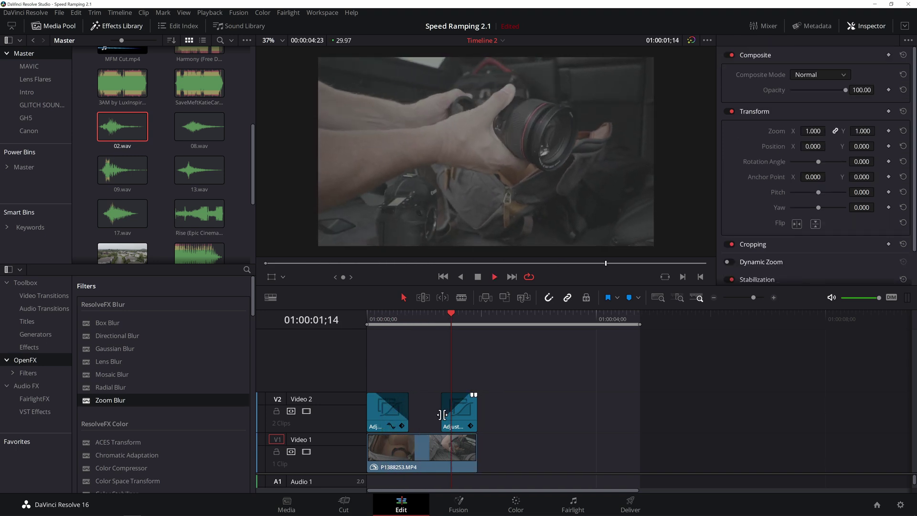
{"action": "key", "text": "space"}
{"action": "left_click_drag", "start_coordinate": [445, 413], "coordinate": [454, 414]}
{"action": "key", "text": "space"}
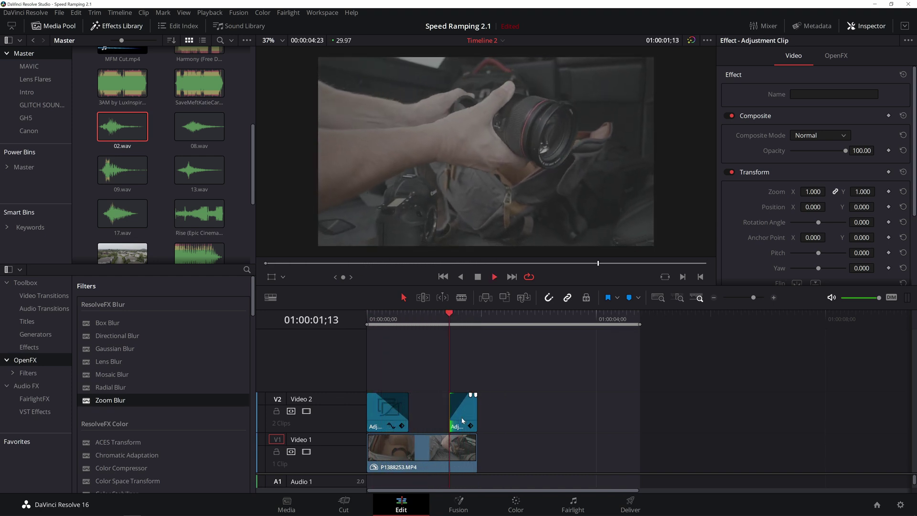
Extend the end of the first adjustment clip on Video 2 by a few frames and replay the ramp.
{"action": "left_click", "coordinate": [383, 411]}
{"action": "left_click_drag", "start_coordinate": [407, 409], "coordinate": [415, 410]}
{"action": "left_click", "coordinate": [373, 319]}
{"action": "key", "text": "space"}
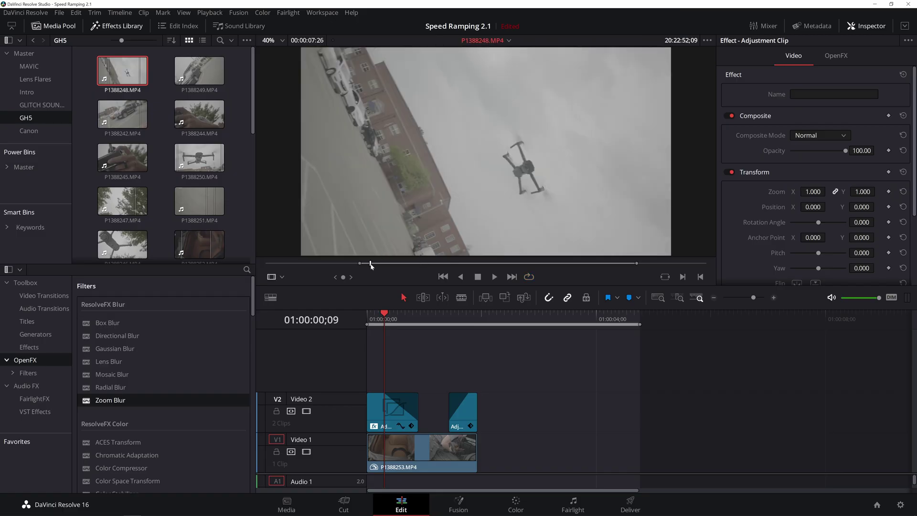
Place only the video of P1388248.MP4 right after P1388253.MP4 on Video 1 and extend the timeline's playback range to 00:00:06:08.
{"action": "left_click_drag", "start_coordinate": [371, 266], "coordinate": [545, 277]}
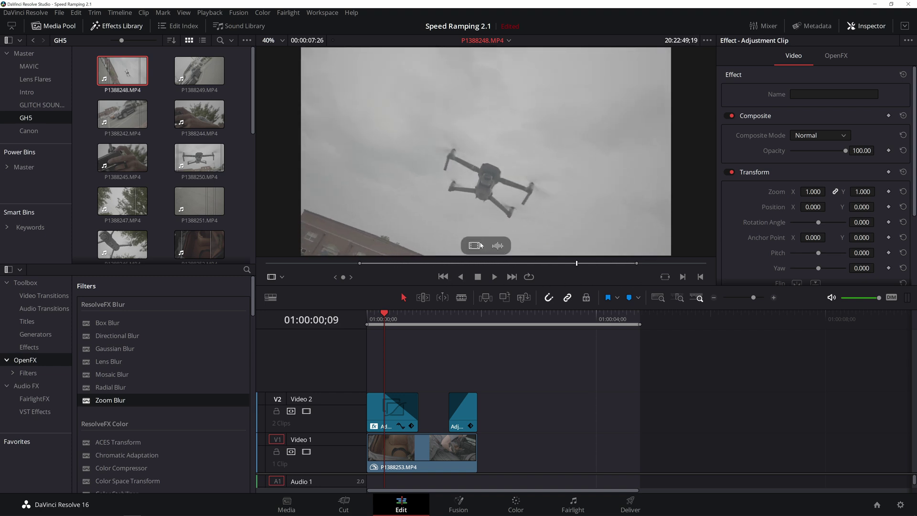
{"action": "left_click_drag", "start_coordinate": [537, 332], "coordinate": [484, 452]}
{"action": "left_click_drag", "start_coordinate": [491, 330], "coordinate": [559, 342]}
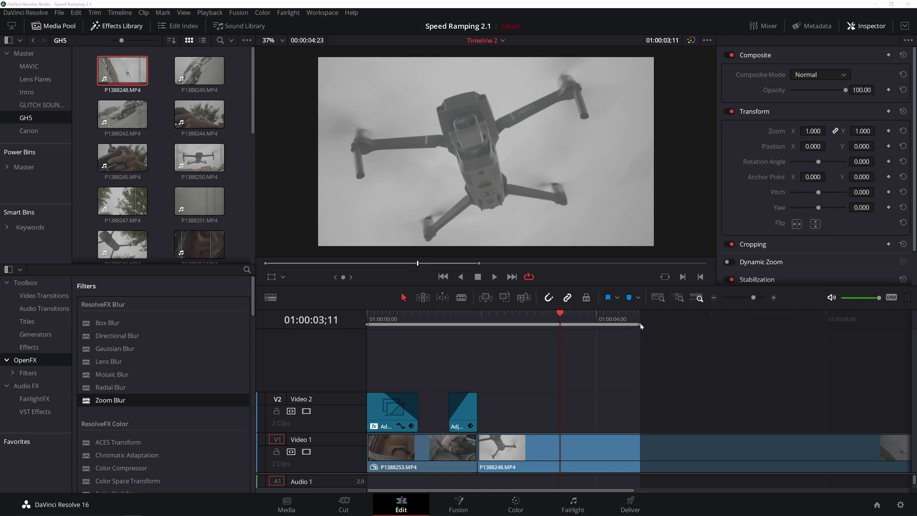
{"action": "left_click_drag", "start_coordinate": [644, 330], "coordinate": [727, 330]}
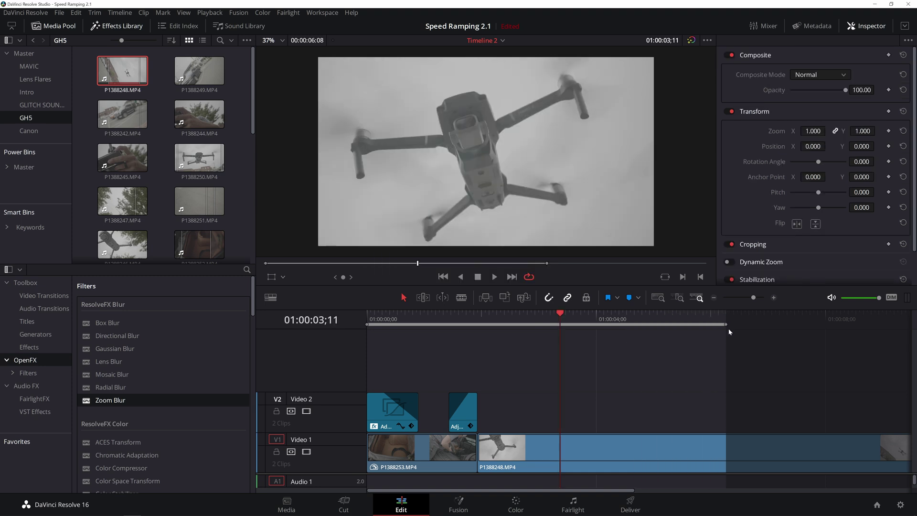
Enable the retime controls and retime curve for P1388248.MP4 and add a speed point at 01:00:03;11.
{"action": "right_click", "coordinate": [585, 446]}
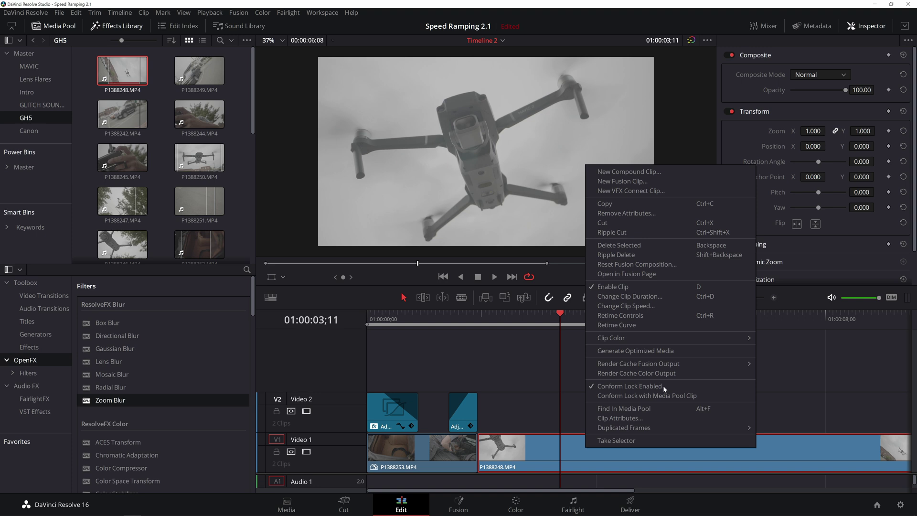
{"action": "left_click", "coordinate": [643, 310]}
{"action": "right_click", "coordinate": [606, 455]}
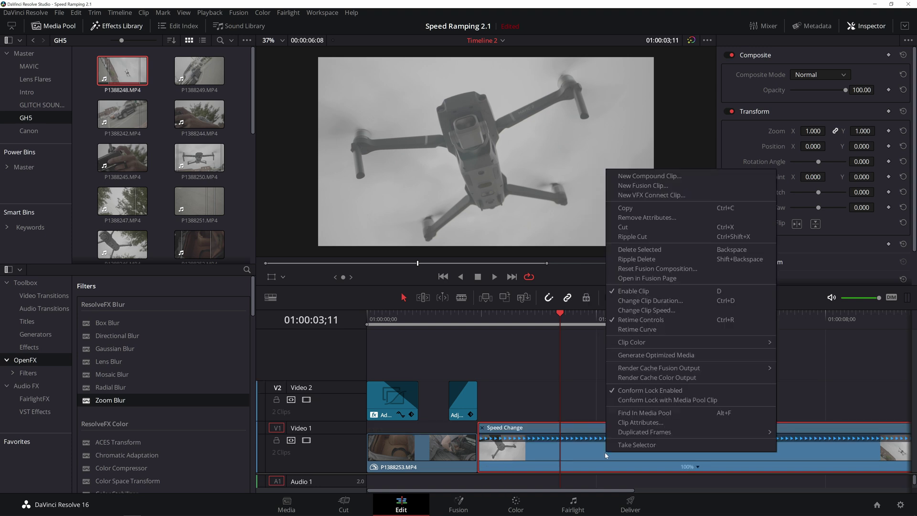
{"action": "left_click", "coordinate": [637, 329]}
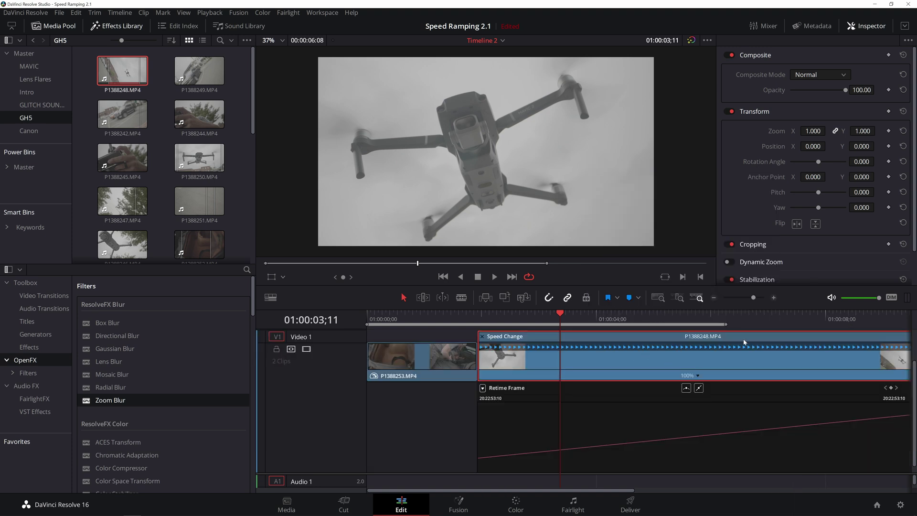
{"action": "left_click", "coordinate": [891, 388]}
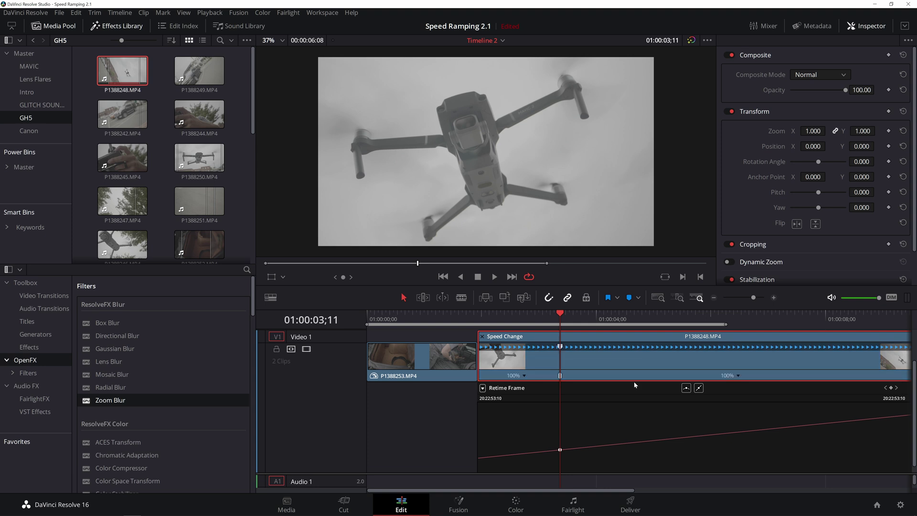
Set the speed of P1388248.MP4's first segment, before the speed point, to 800%.
{"action": "left_click", "coordinate": [523, 375]}
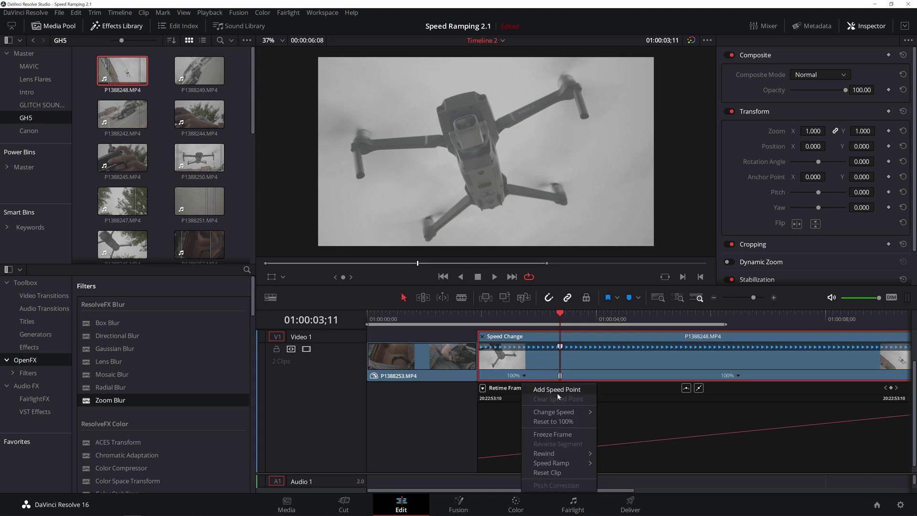
{"action": "mouse_move", "coordinate": [561, 412]}
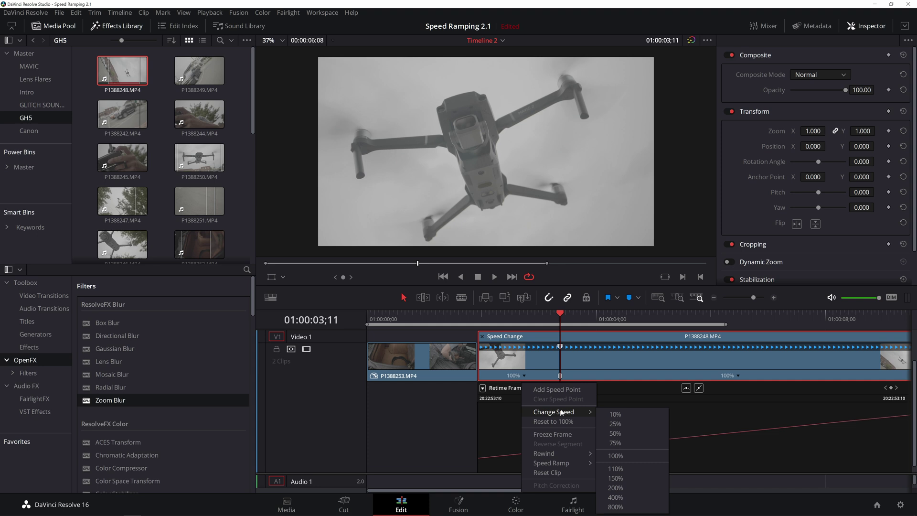
{"action": "left_click", "coordinate": [632, 506]}
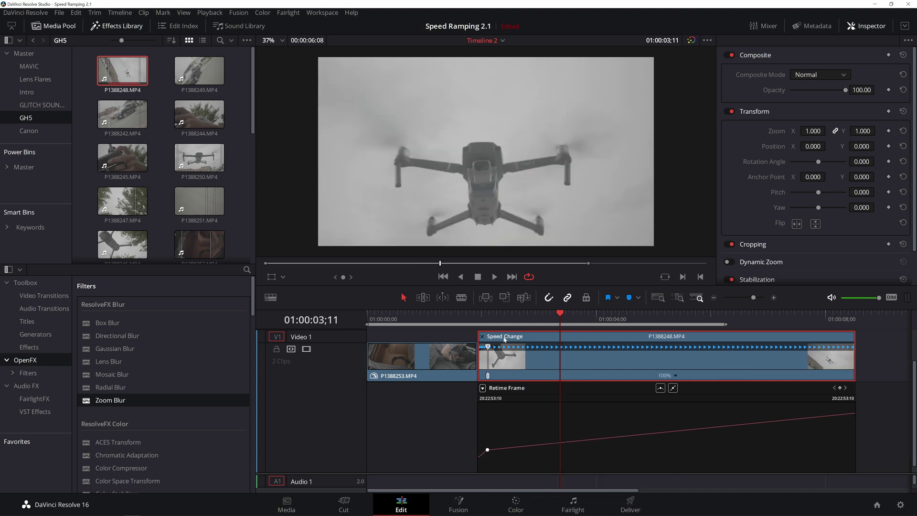
Add a second speed point to P1388248.MP4 at 01:00:03;02 and set the segment after it to 800%.
{"action": "left_click_drag", "start_coordinate": [512, 320], "coordinate": [543, 335]}
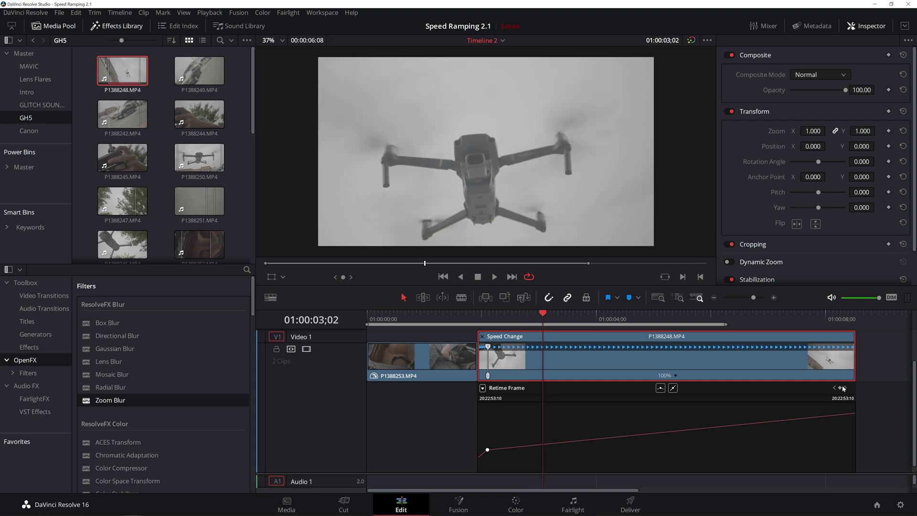
{"action": "left_click", "coordinate": [703, 376]}
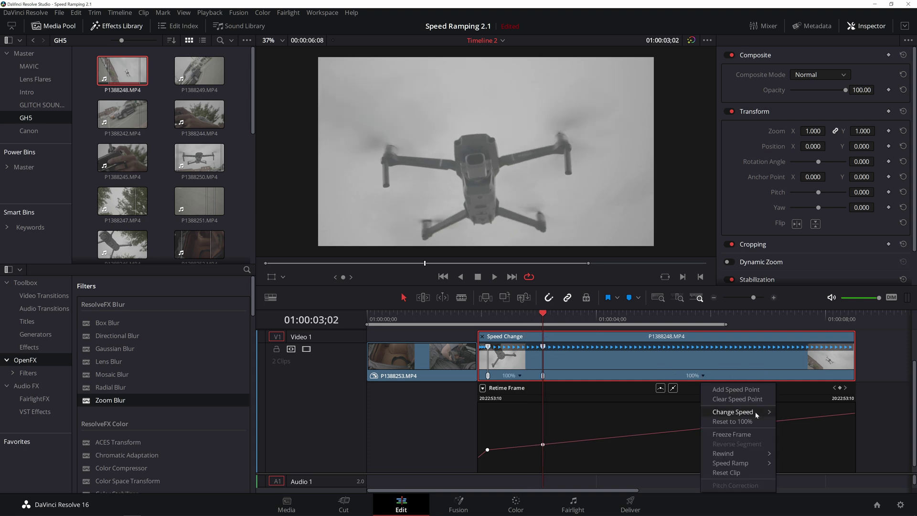
{"action": "mouse_move", "coordinate": [757, 413]}
{"action": "left_click", "coordinate": [794, 507]}
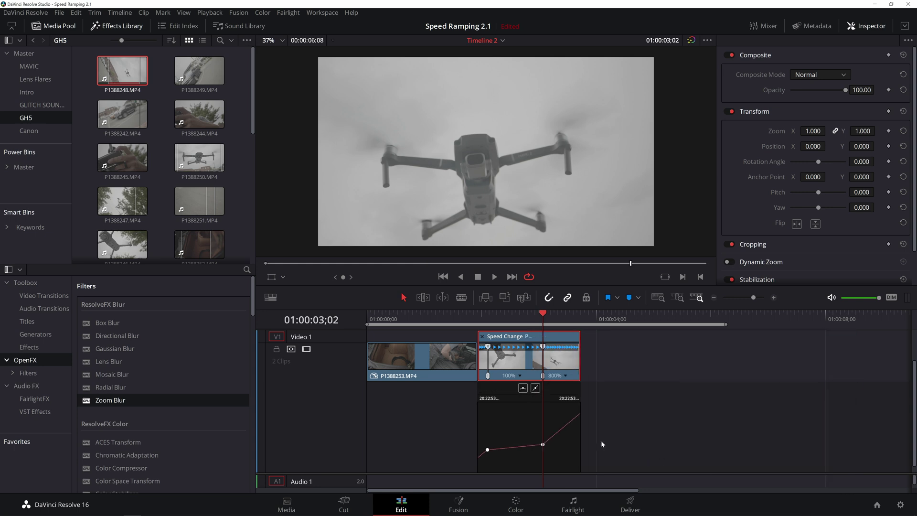
Smooth both points on P1388248.MP4's retime curve, play the ramps and shorten the end of the clip.
{"action": "left_click", "coordinate": [523, 388]}
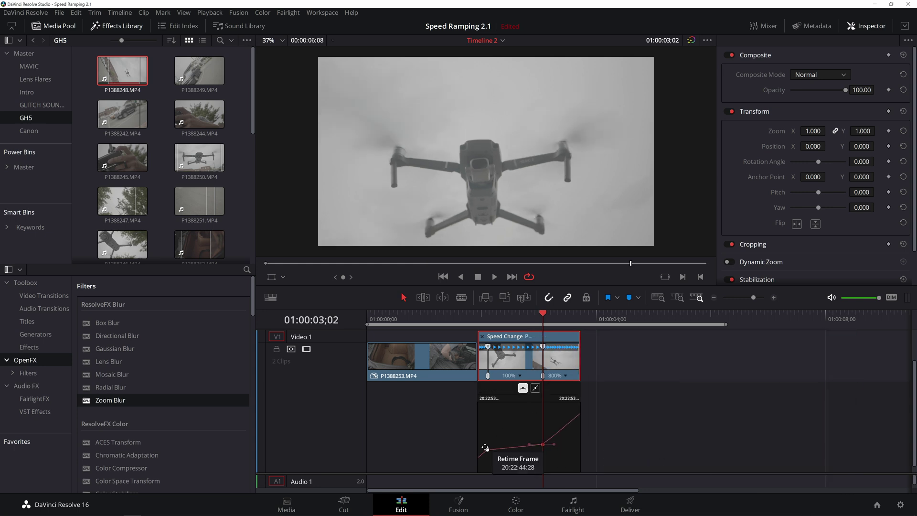
{"action": "left_click", "coordinate": [465, 321]}
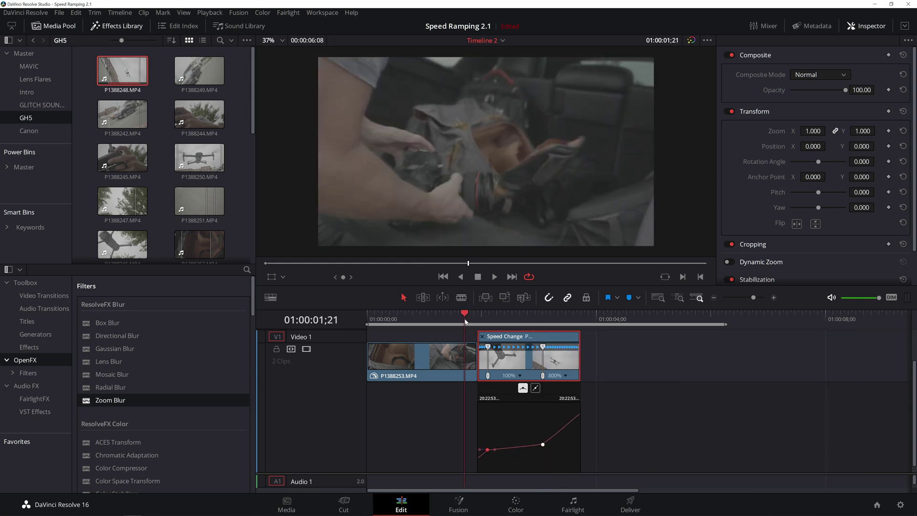
{"action": "key", "text": "space"}
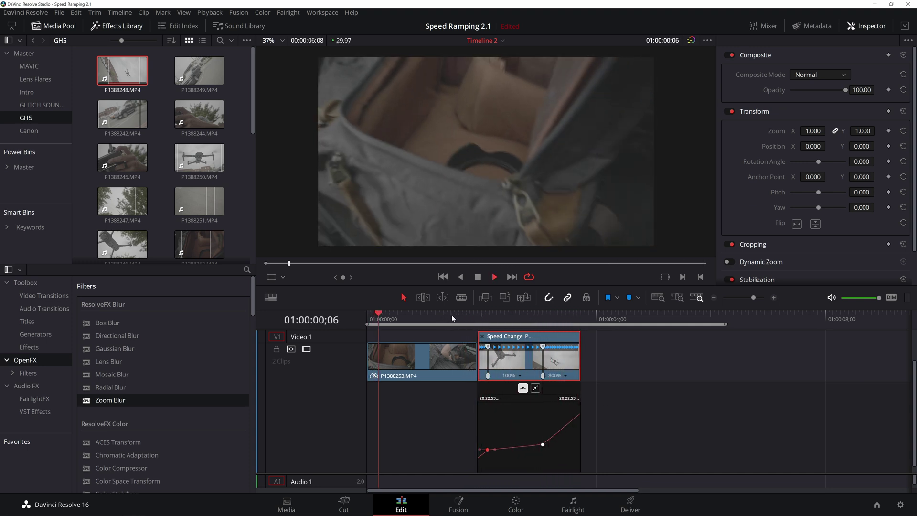
{"action": "left_click_drag", "start_coordinate": [575, 345], "coordinate": [562, 349]}
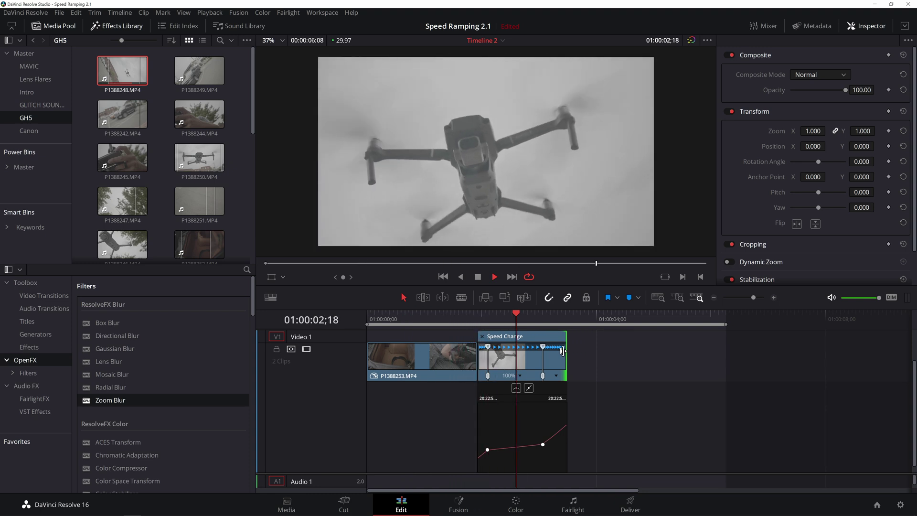
Extend the second adjustment clip over the start of P1388248.MP4 to 01:00:02;04 and fade it out from the cut.
{"action": "key", "text": "Up"}
{"action": "scroll", "coordinate": [590, 381], "scroll_direction": "up", "scroll_amount": 1}
{"action": "scroll", "coordinate": [590, 381], "scroll_direction": "up", "scroll_amount": 1}
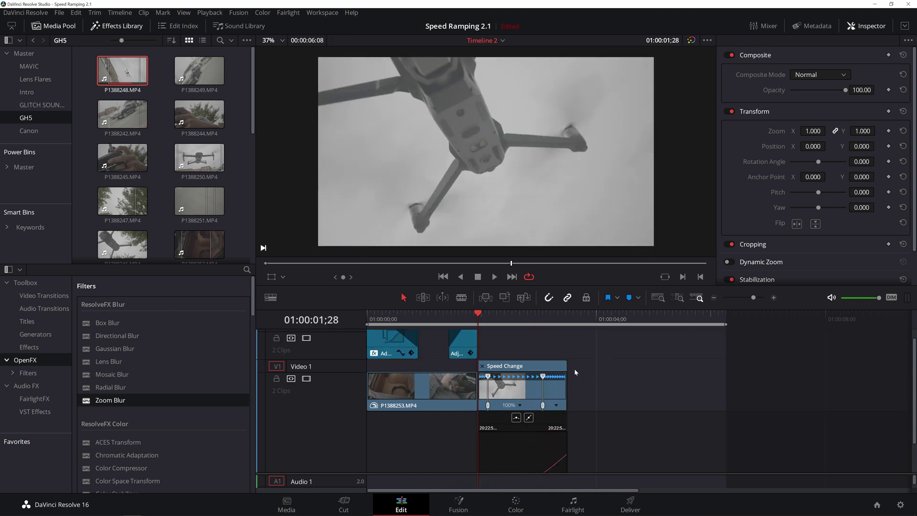
{"action": "scroll", "coordinate": [526, 347], "scroll_direction": "up", "scroll_amount": 1}
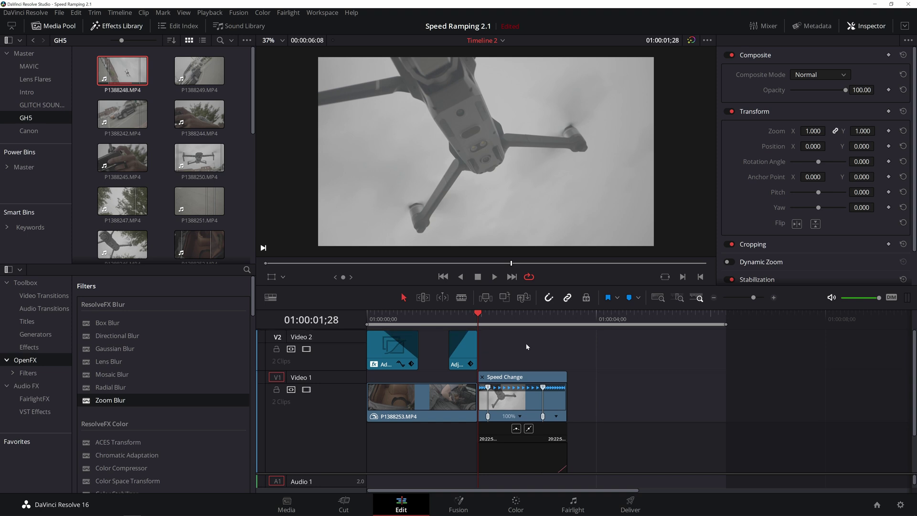
{"action": "left_click", "coordinate": [469, 352]}
{"action": "left_click_drag", "start_coordinate": [475, 347], "coordinate": [487, 350]}
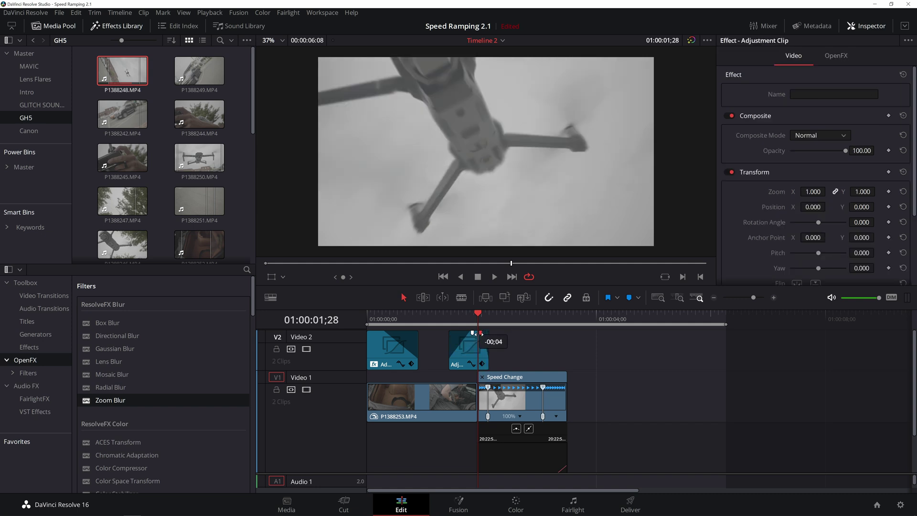
{"action": "left_click", "coordinate": [488, 324]}
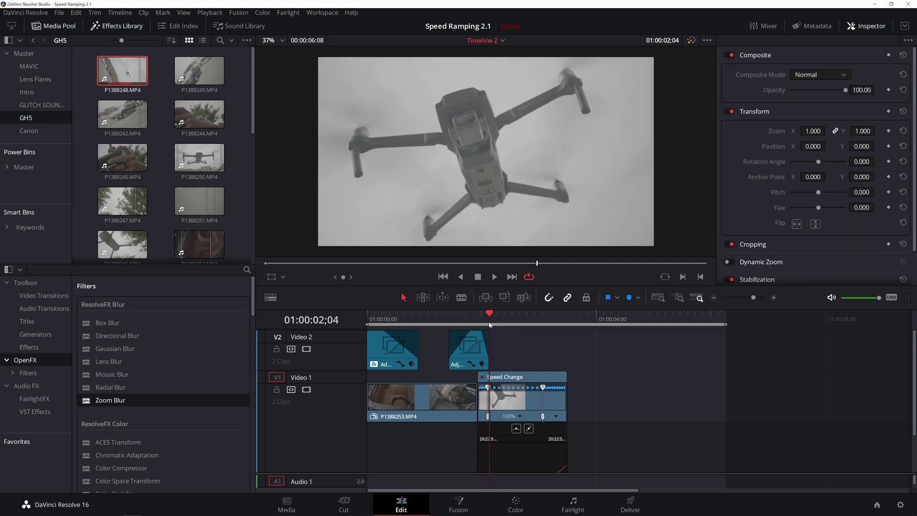
{"action": "left_click", "coordinate": [479, 321]}
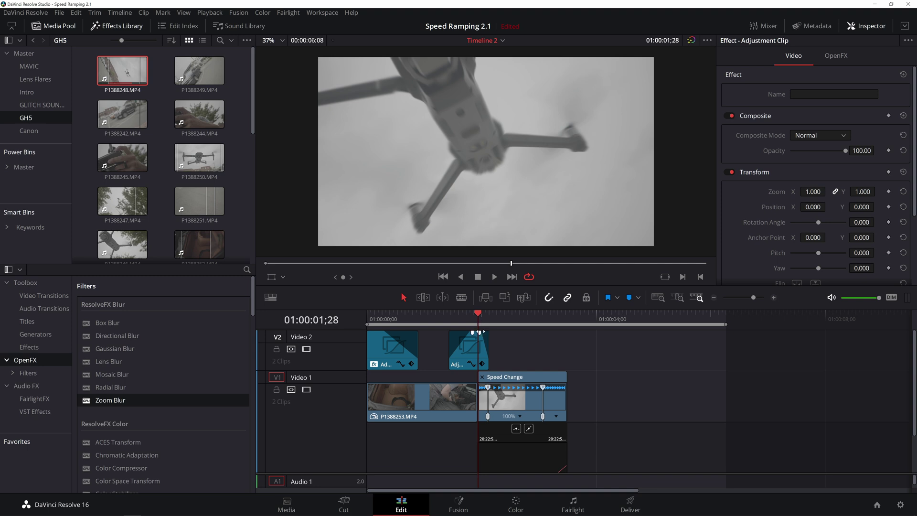
Play the transition, extend the second adjustment clip's end to 01:00:02;05 and replay across the cut.
{"action": "left_click", "coordinate": [450, 323]}
{"action": "key", "text": "space"}
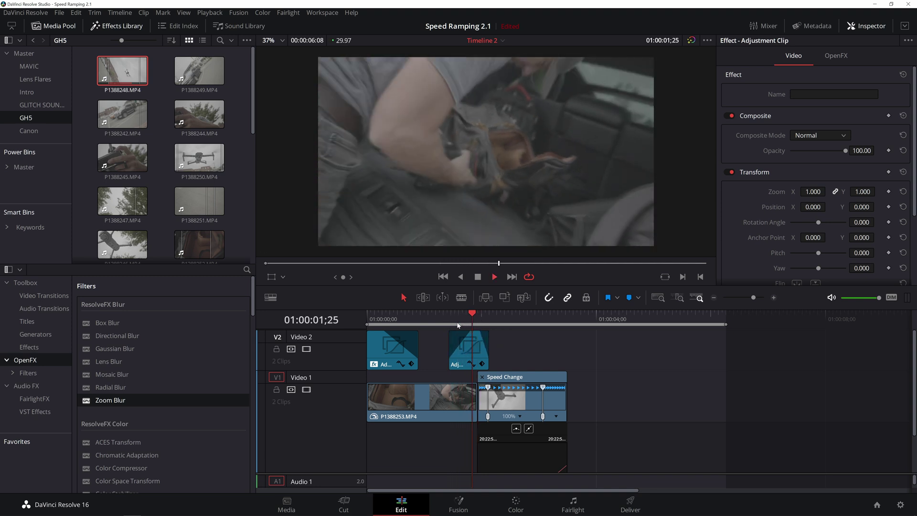
{"action": "left_click", "coordinate": [453, 324]}
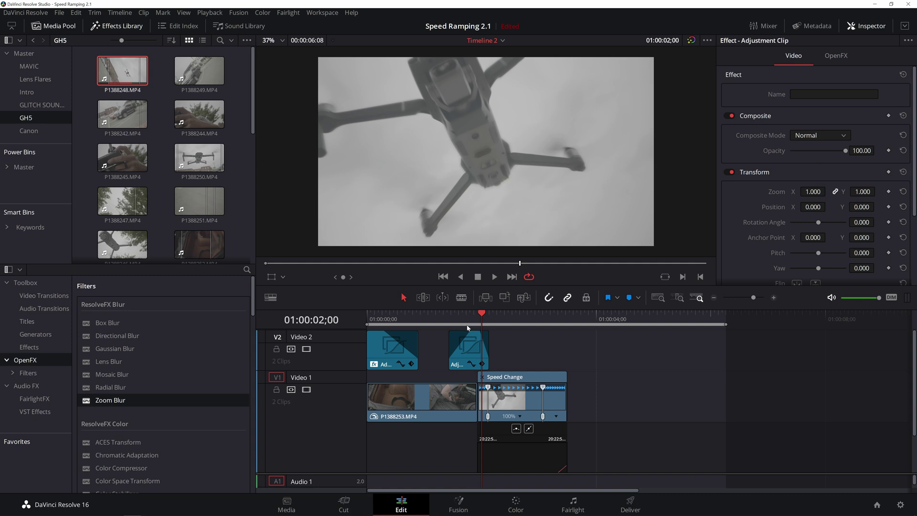
{"action": "key", "text": "space"}
{"action": "key", "text": "Right"}
{"action": "key", "text": "Right"}
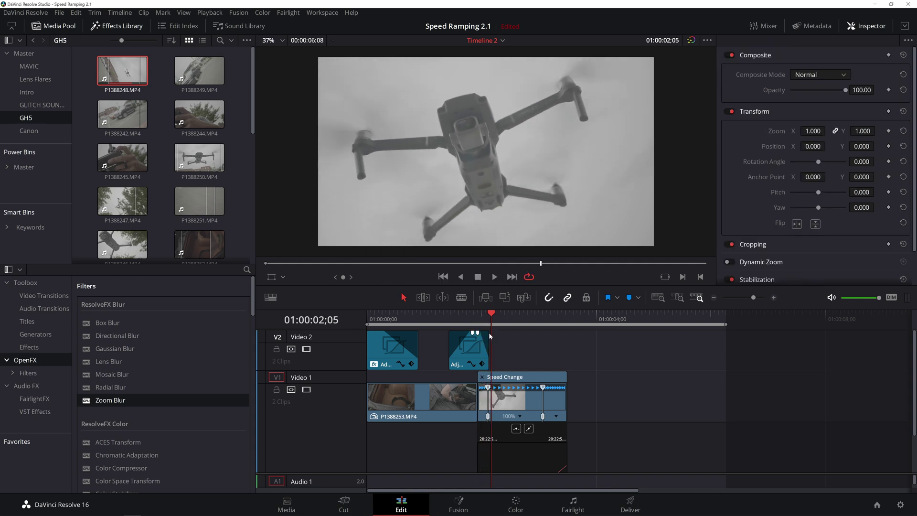
{"action": "left_click", "coordinate": [485, 343]}
{"action": "left_click", "coordinate": [471, 320]}
{"action": "mouse_move", "coordinate": [471, 320]}
{"action": "left_mouse_down"}
{"action": "mouse_move", "coordinate": [504, 319]}
{"action": "mouse_move", "coordinate": [476, 320]}
{"action": "left_mouse_up"}
{"action": "key", "text": "space"}
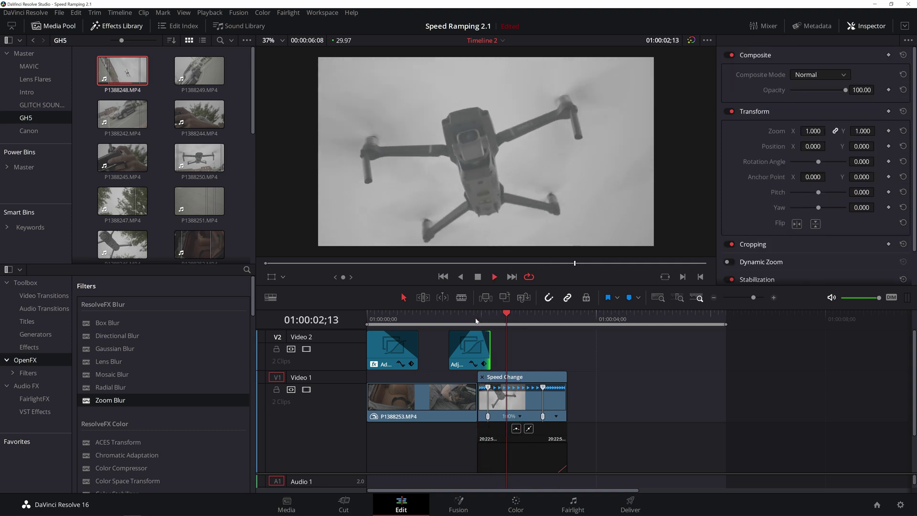
Place a copy of the adjustment clip at 01:00:03;02, trim its end to the end of P1388248.MP4 and play the result.
{"action": "left_click", "coordinate": [386, 358]}
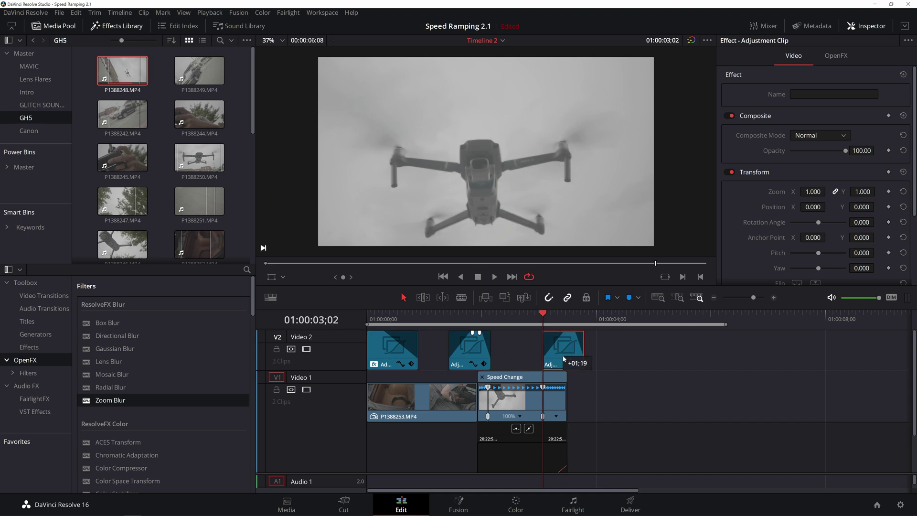
{"action": "left_click_drag", "start_coordinate": [581, 347], "coordinate": [565, 350]}
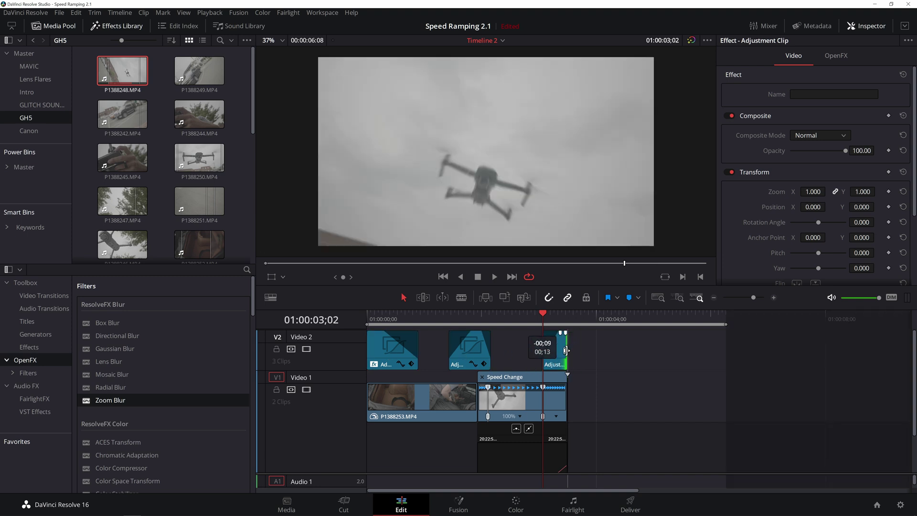
{"action": "key", "text": "space"}
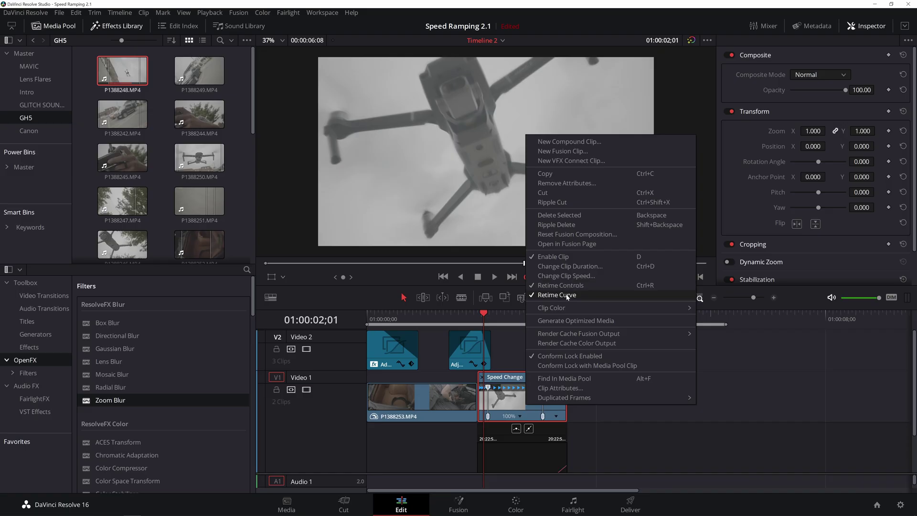
Hide the retime curve and retime controls on P1388248.MP4.
{"action": "left_click", "coordinate": [563, 299]}
{"action": "right_click", "coordinate": [527, 355]}
{"action": "left_click", "coordinate": [550, 243]}
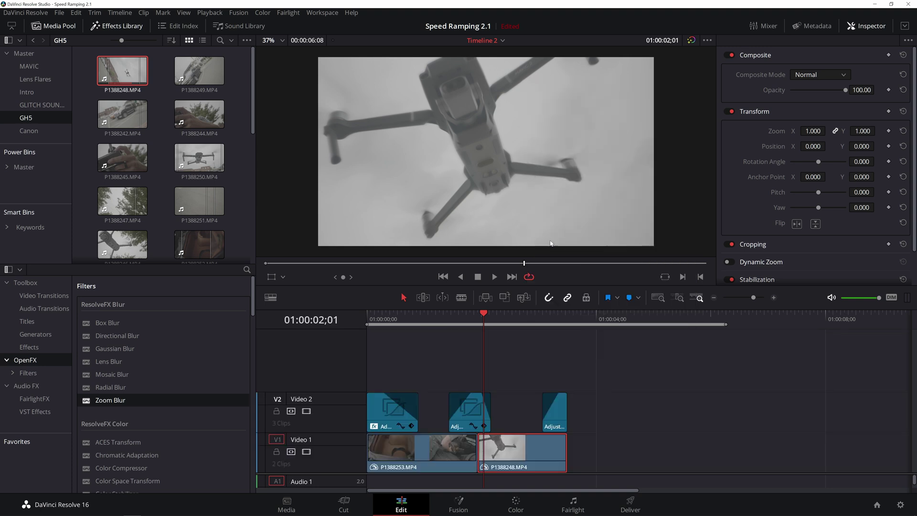
Open the Master bin to find sound effects and replay the transition between the two clips.
{"action": "left_click", "coordinate": [33, 54]}
{"action": "scroll", "coordinate": [180, 131], "scroll_direction": "down", "scroll_amount": 4}
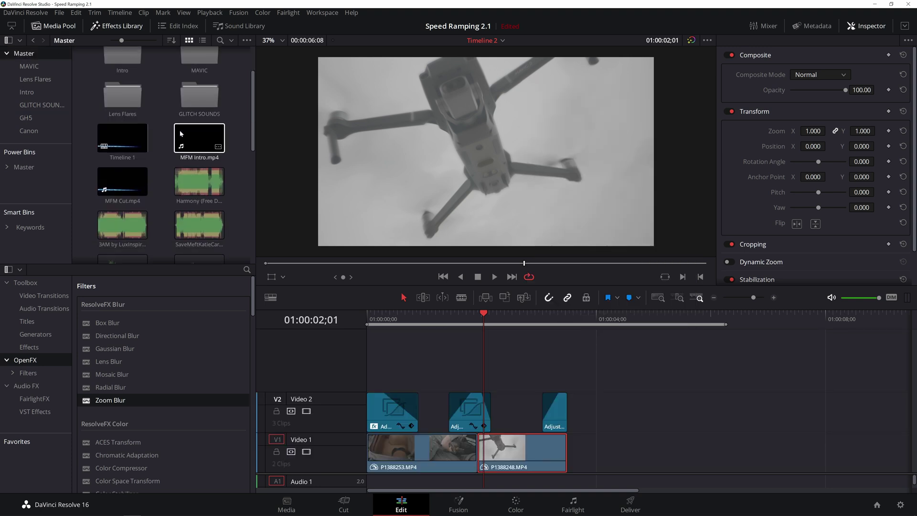
{"action": "double_click", "coordinate": [555, 433]}
{"action": "left_click", "coordinate": [451, 315]}
{"action": "key", "text": "space"}
{"action": "left_click", "coordinate": [450, 318]}
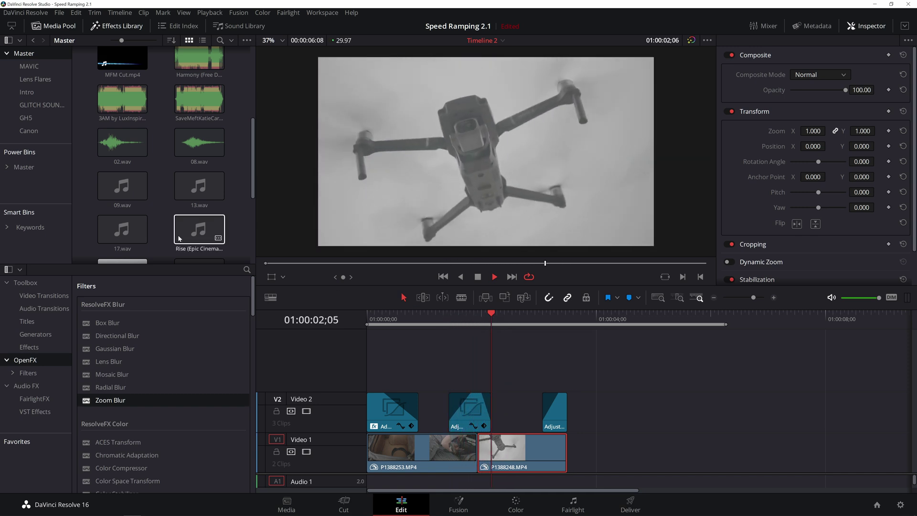
Audition the sound effects in the Master bin, including 02.wav.
{"action": "key", "text": "f"}
{"action": "scroll", "coordinate": [160, 181], "scroll_direction": "down", "scroll_amount": 3}
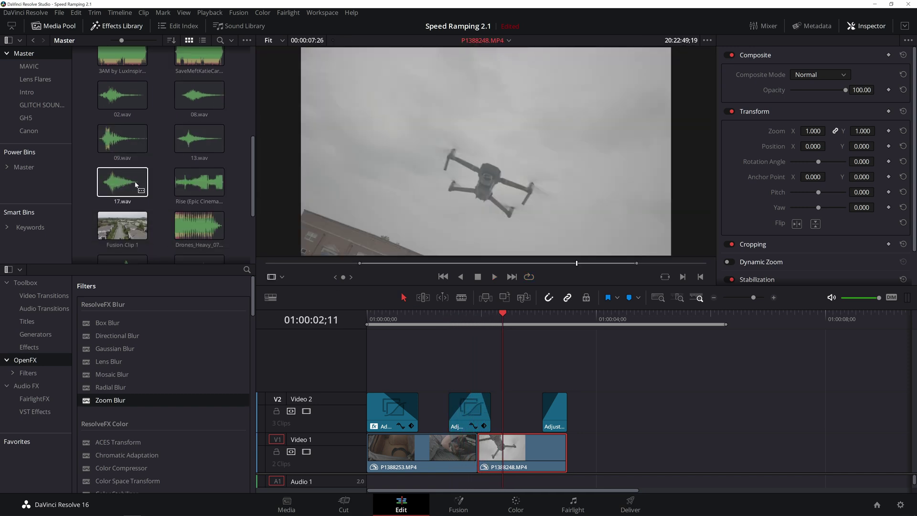
{"action": "left_click", "coordinate": [122, 189]}
{"action": "key", "text": "space"}
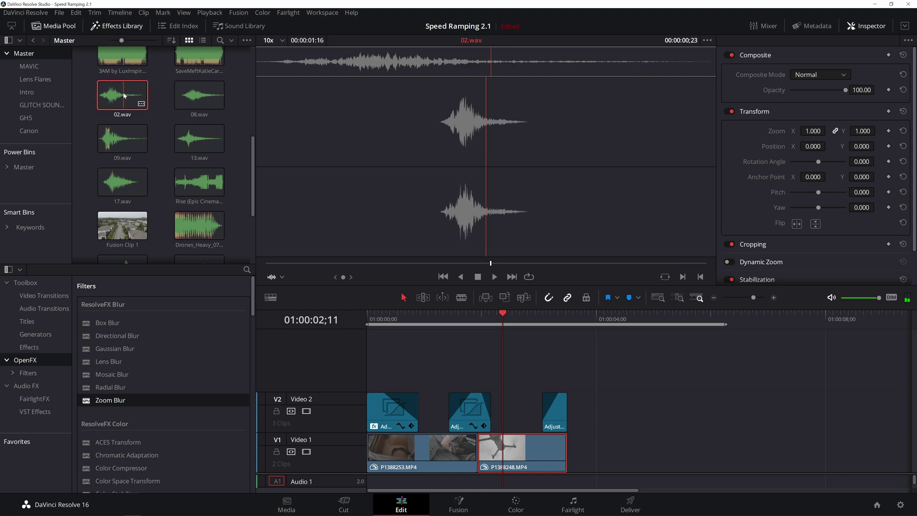
{"action": "key", "text": "space"}
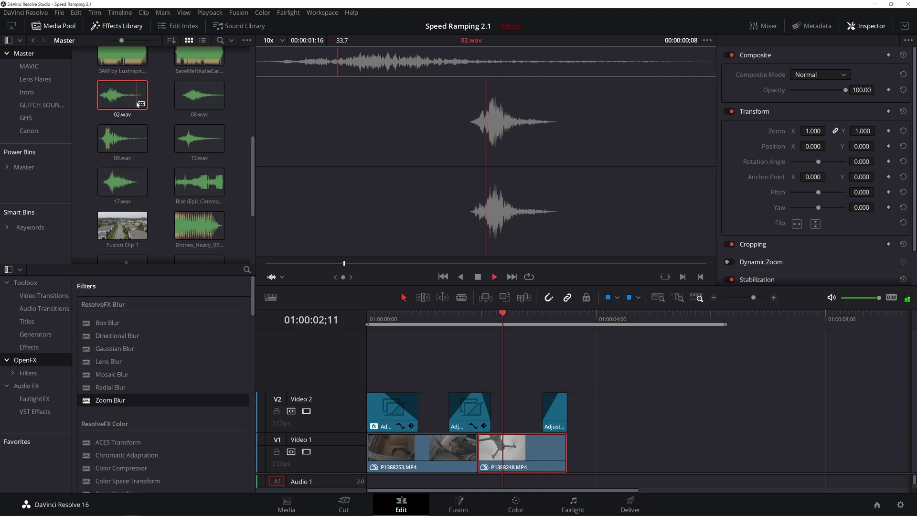
Add 02.wav to Audio 1 beneath the cut between the two clips and make room to see the audio track.
{"action": "left_click_drag", "start_coordinate": [138, 104], "coordinate": [401, 298]}
{"action": "left_click_drag", "start_coordinate": [489, 492], "coordinate": [457, 478]}
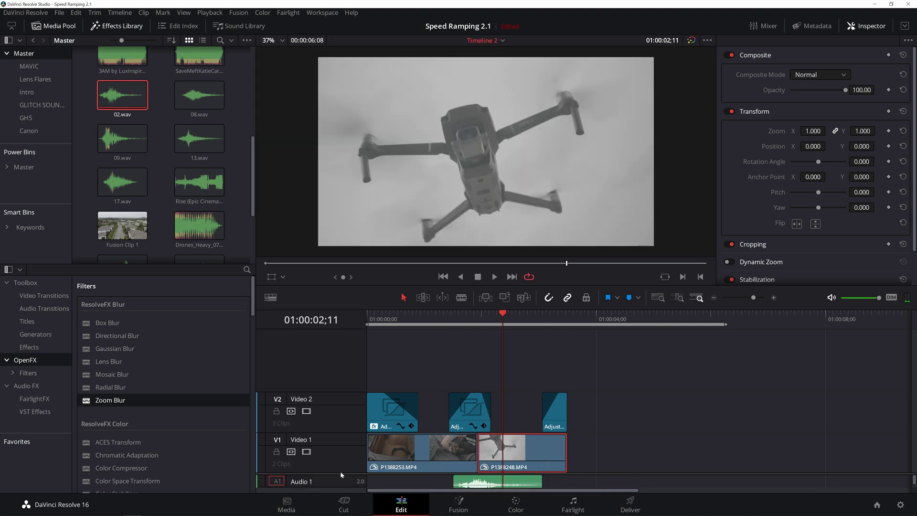
{"action": "left_click_drag", "start_coordinate": [340, 473], "coordinate": [344, 428]}
{"action": "left_click", "coordinate": [480, 457]}
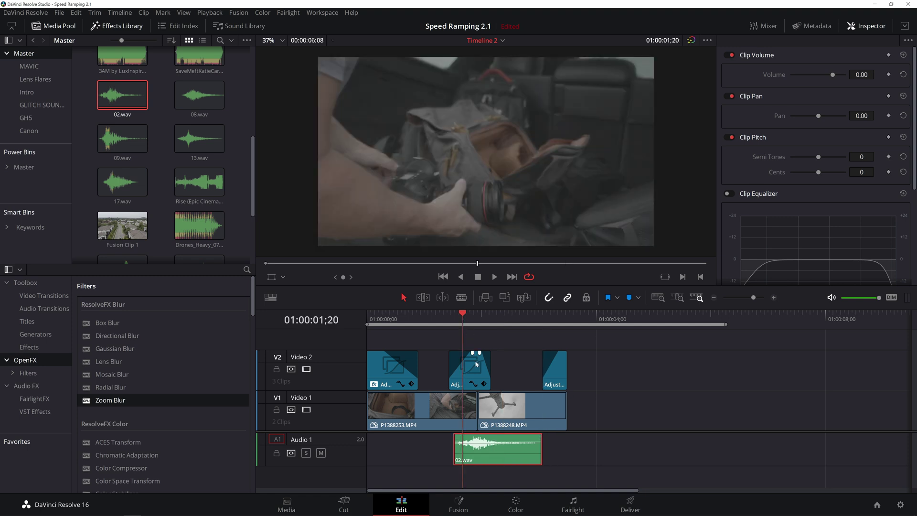
Shift 02.wav two frames earlier so it starts with the second adjustment clip, and play the transition with sound.
{"action": "left_click", "coordinate": [453, 325]}
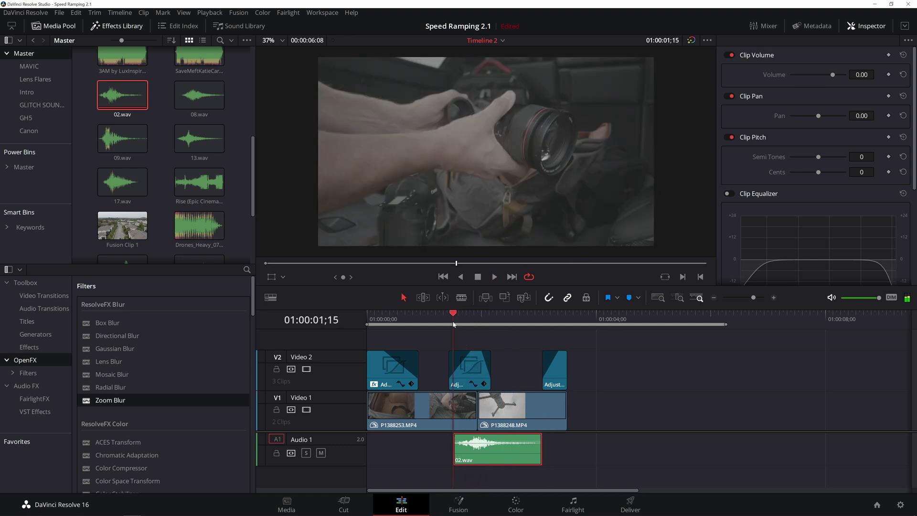
{"action": "key", "text": "Left"}
{"action": "key", "text": "Left"}
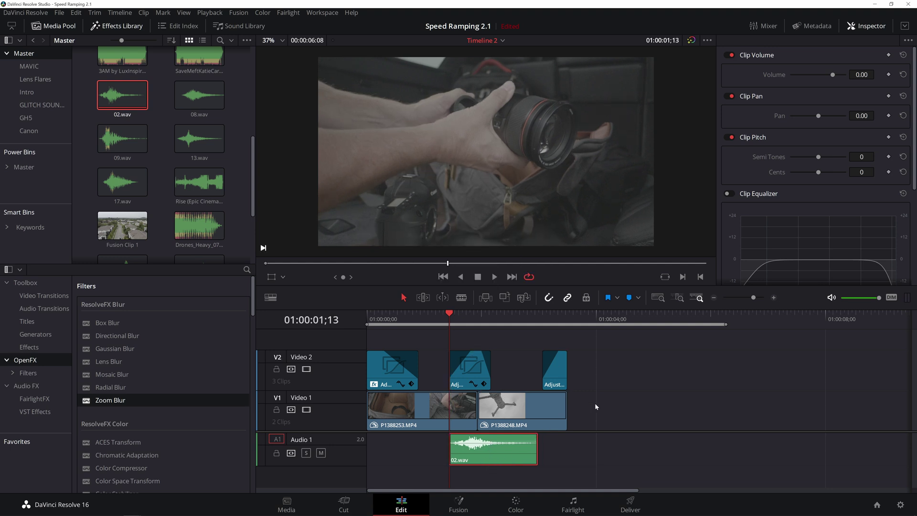
{"action": "key", "text": "space"}
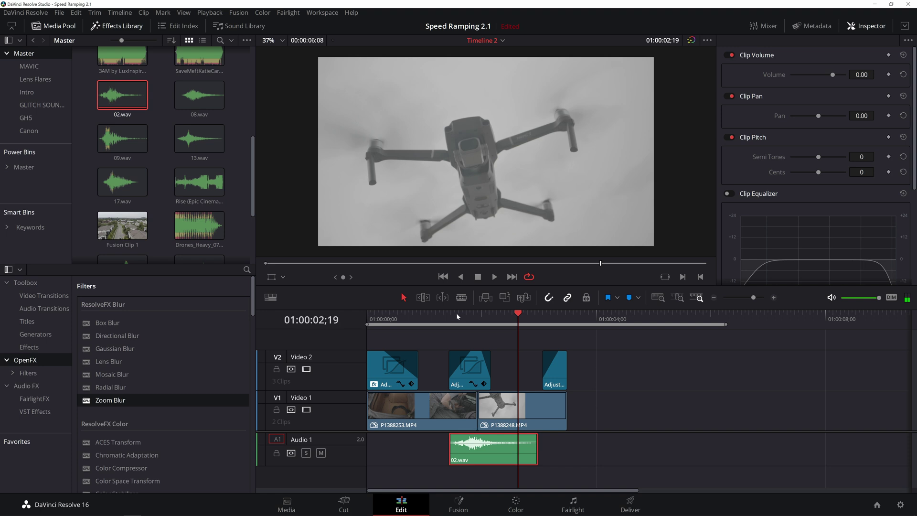
Set the volume of 02.wav to -10.00 and play across the cut to check the level.
{"action": "left_click", "coordinate": [452, 319]}
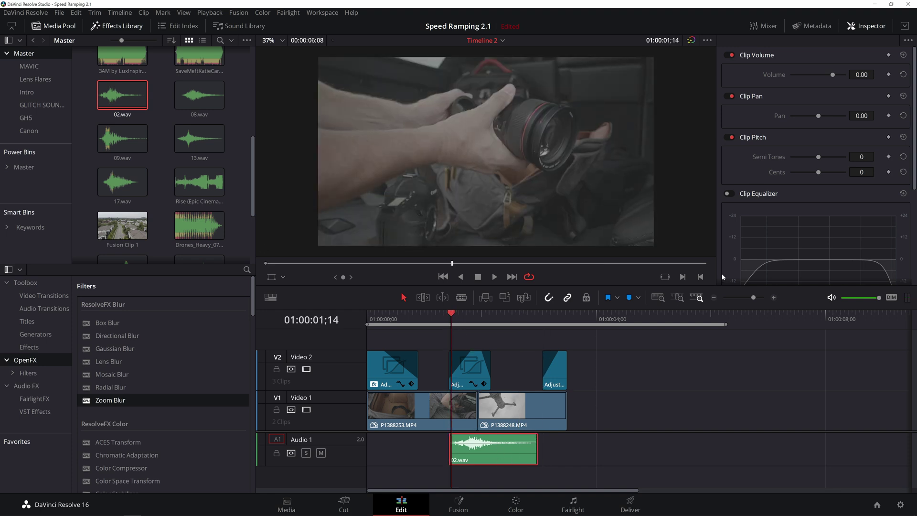
{"action": "left_click", "coordinate": [768, 297]}
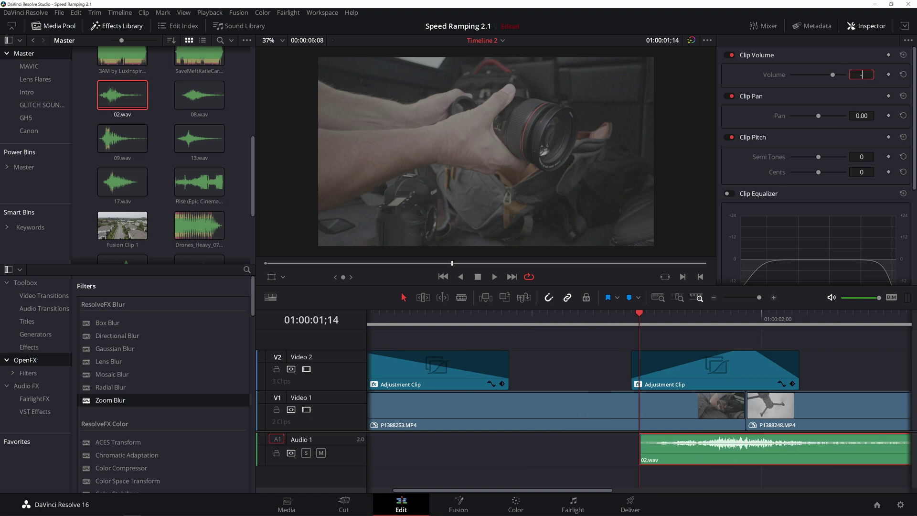
{"action": "type", "text": "40"}
{"action": "key", "text": "Return"}
{"action": "key", "text": "space"}
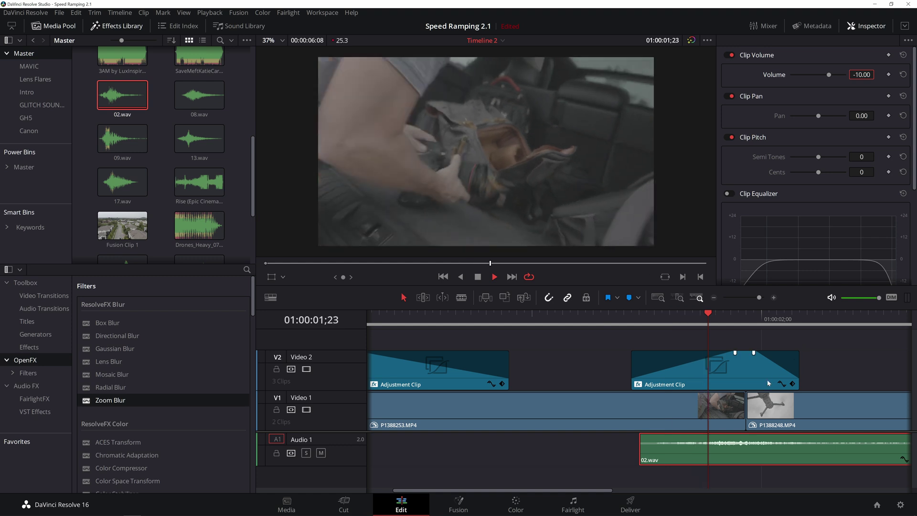
{"action": "left_click", "coordinate": [426, 314]}
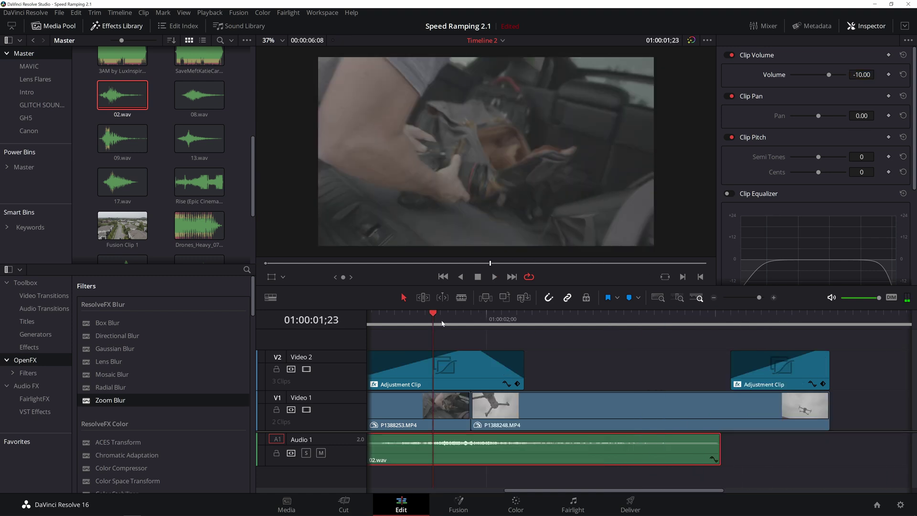
{"action": "key", "text": "space"}
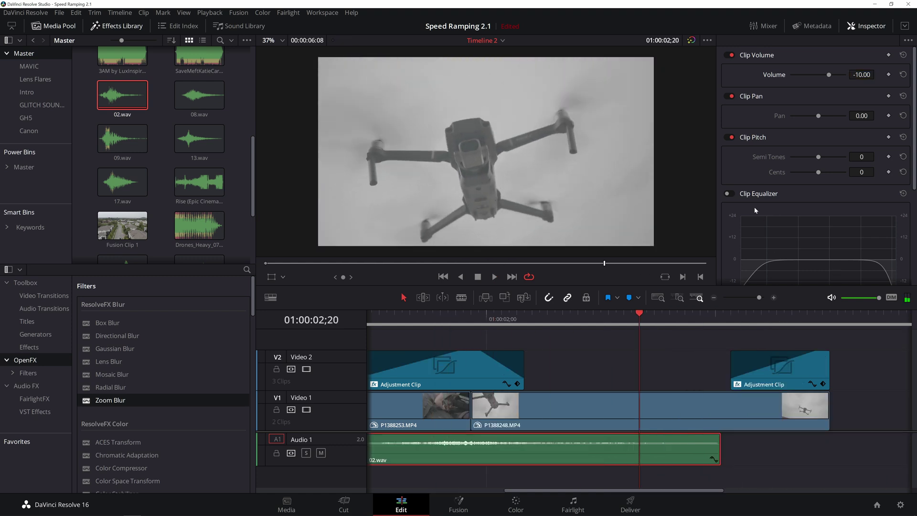
Enable the clip equalizer on 02.wav, cut its high frequencies with bands 2 to 4 and play the timeline from the start.
{"action": "left_click", "coordinate": [729, 193]}
{"action": "scroll", "coordinate": [813, 217], "scroll_direction": "down", "scroll_amount": 2}
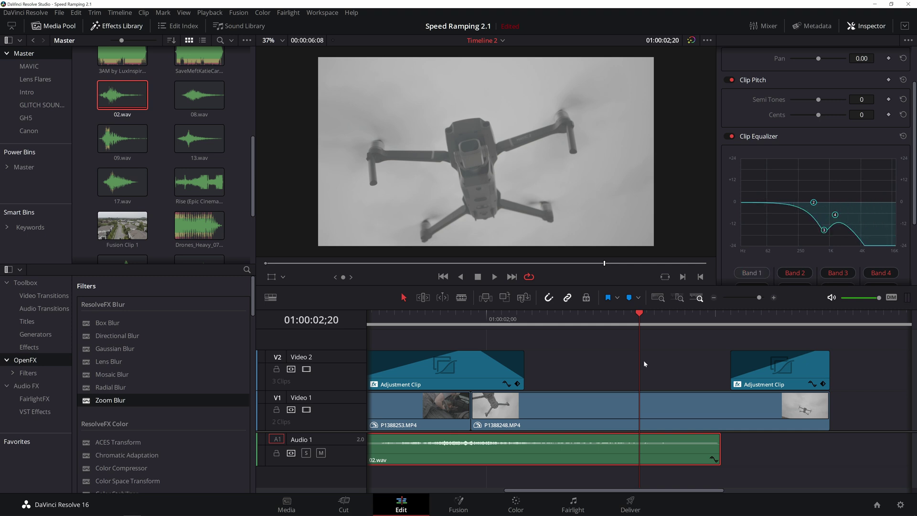
{"action": "key", "text": "Home"}
{"action": "key", "text": "space"}
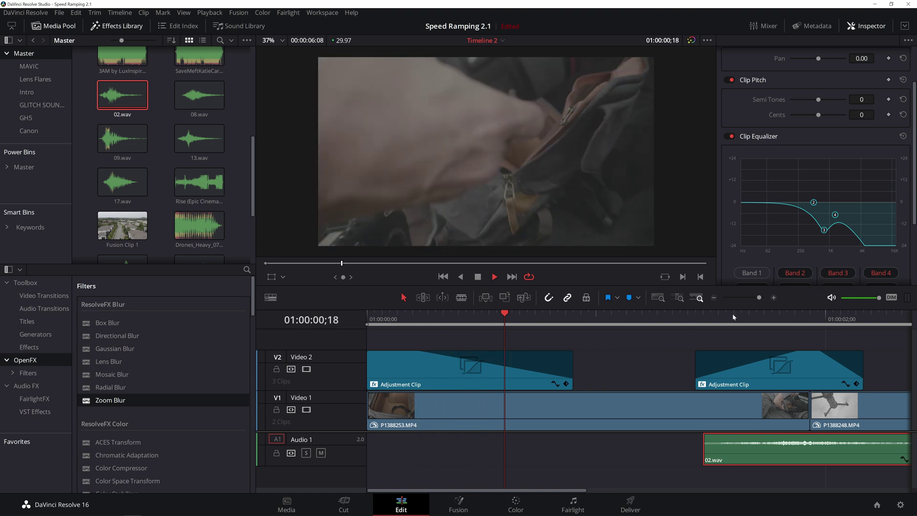